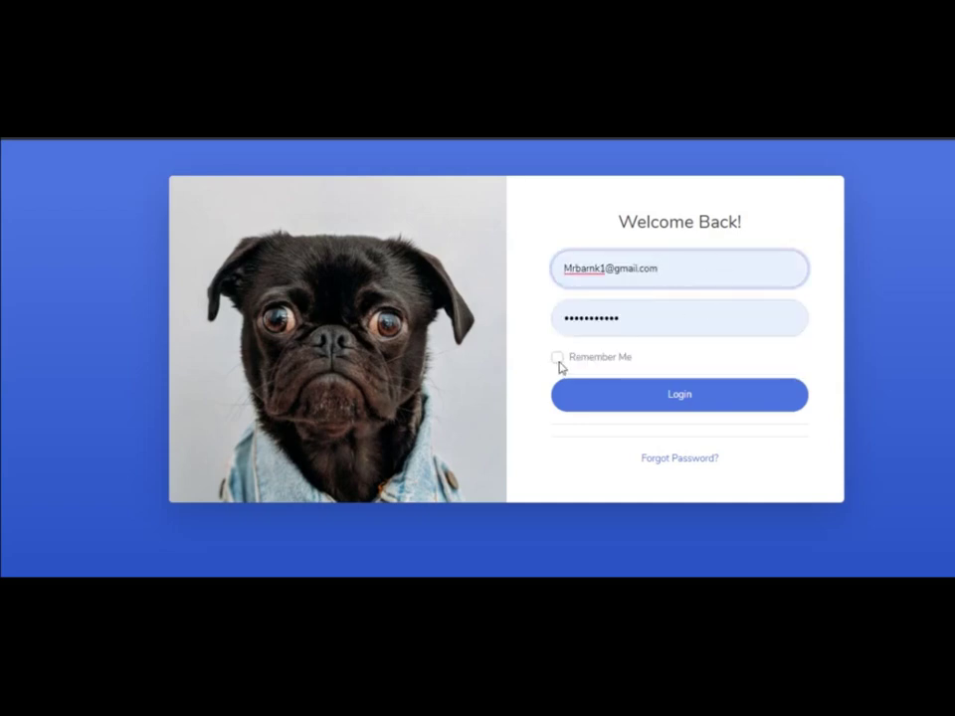
# - Log in to the dashboard with the saved account and Remember Me ticked
pyautogui.click(558, 360)
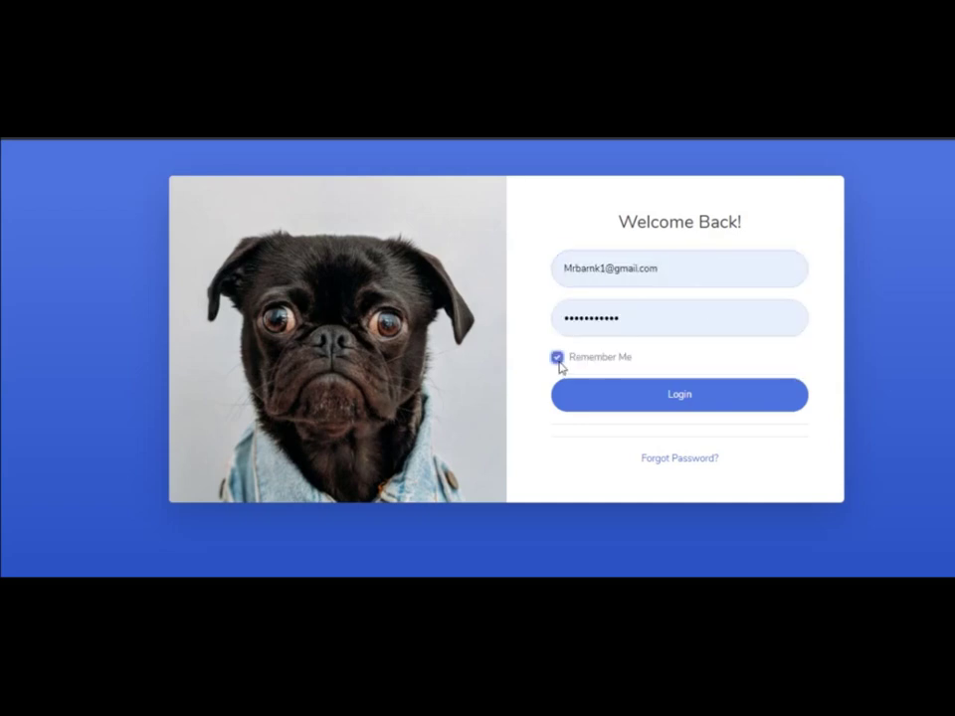
pyautogui.click(691, 396)
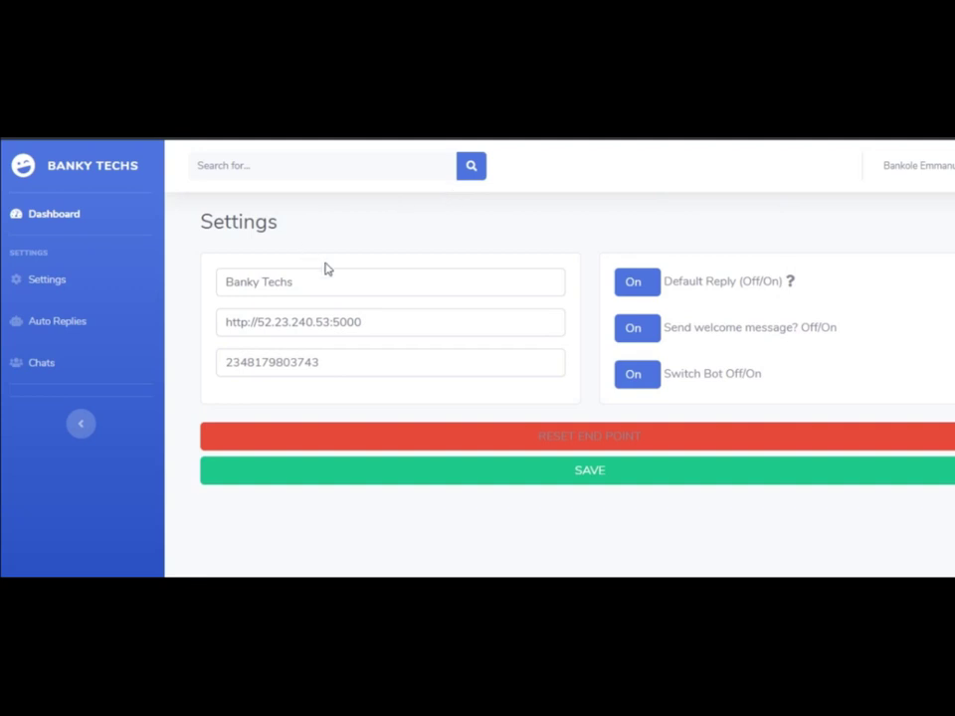
# - Shorten the bot name from Banky Techs to Banky Tech
pyautogui.doubleClick(265, 233)
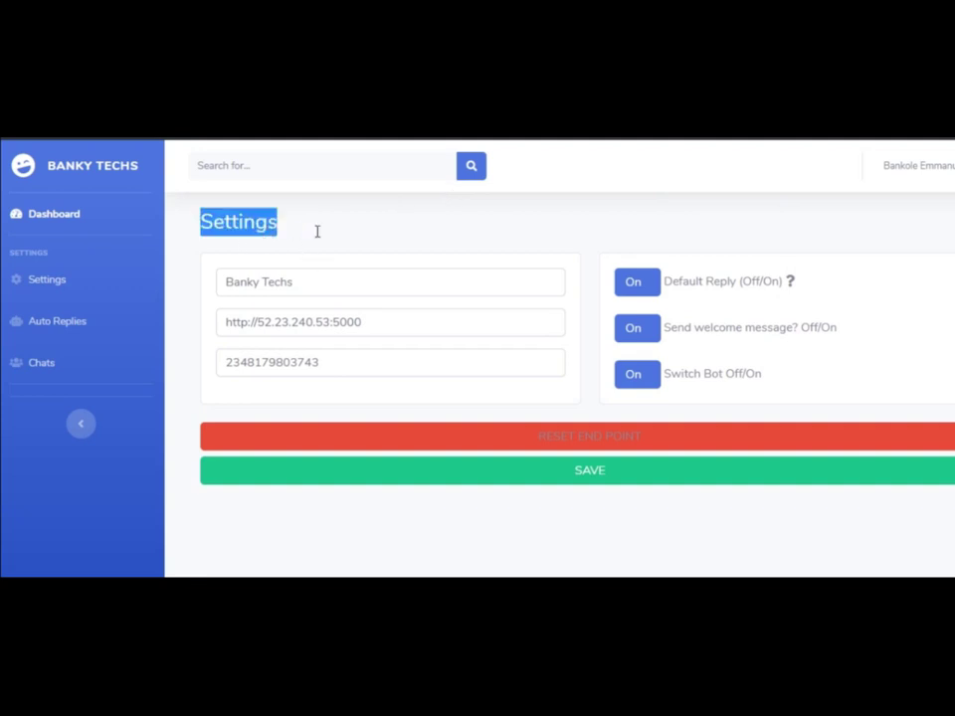
pyautogui.click(270, 284)
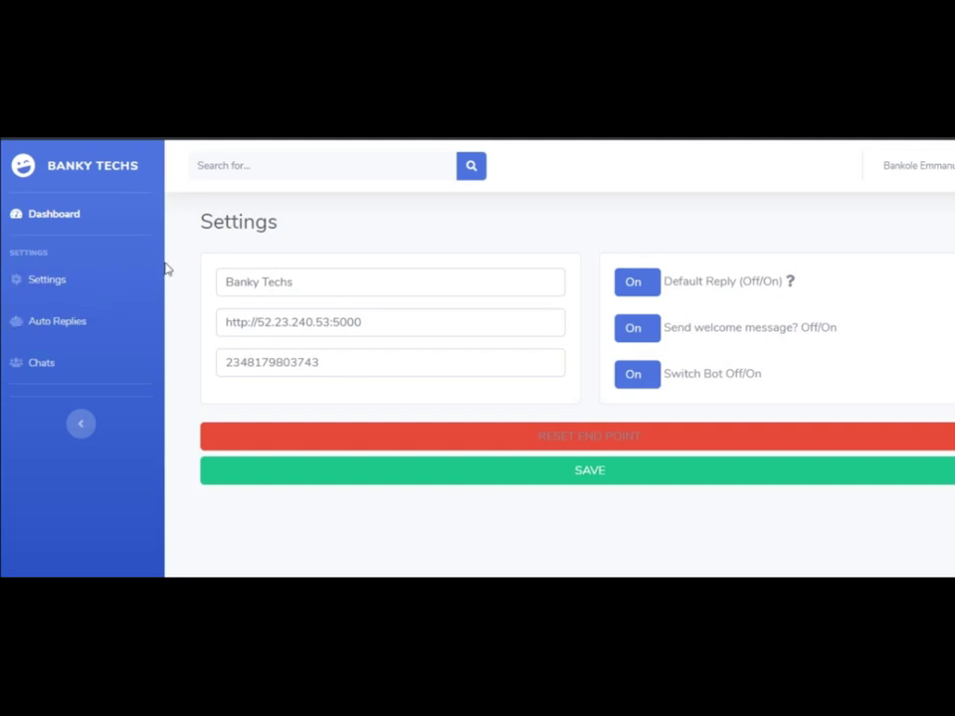
pyautogui.click(450, 291)
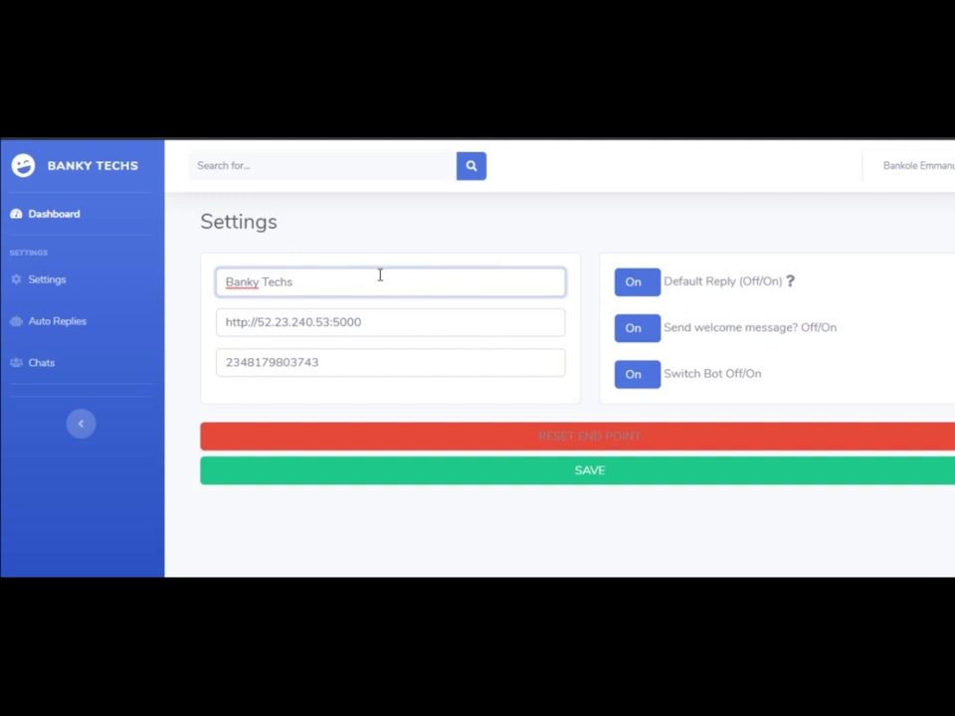
pyautogui.press('BackSpace')
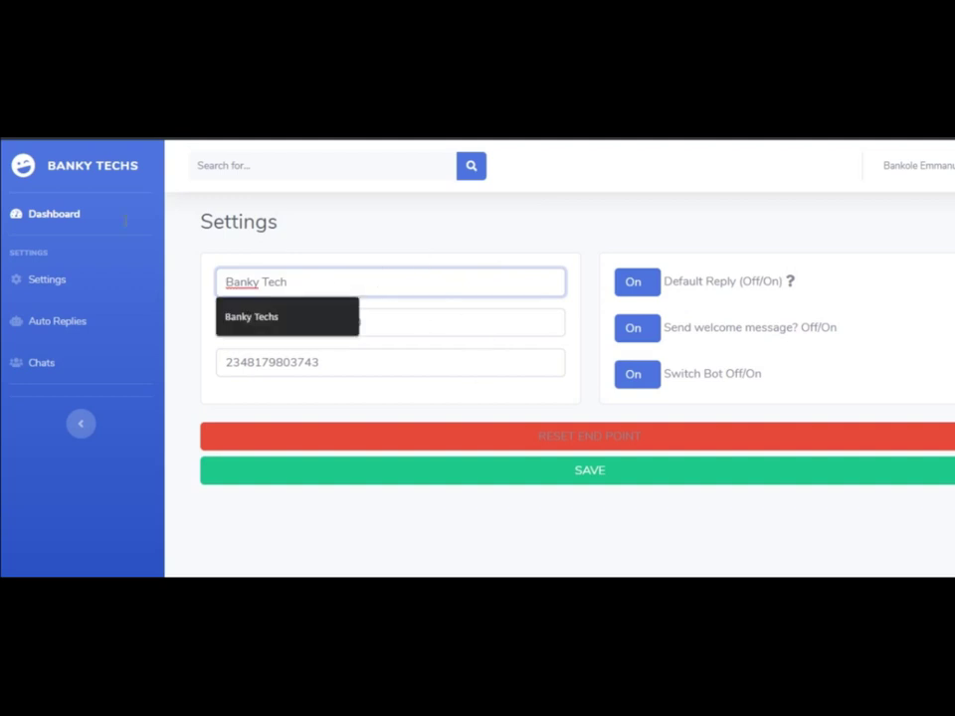
pyautogui.press('Escape')
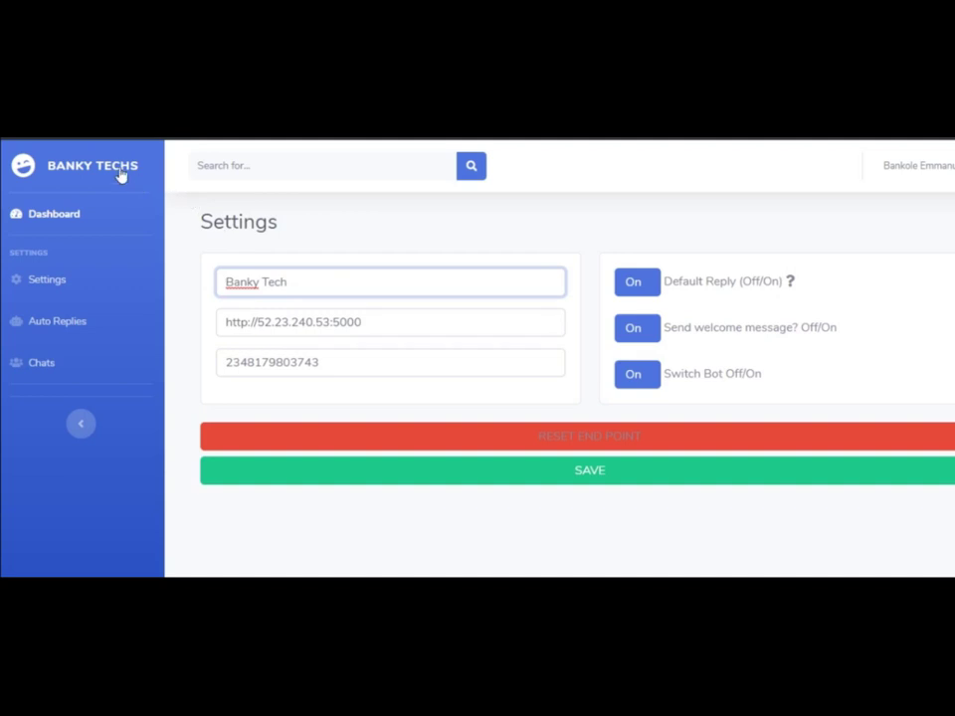
# - Log back in with the saved account and Remember Me ticked
pyautogui.click(85, 185)
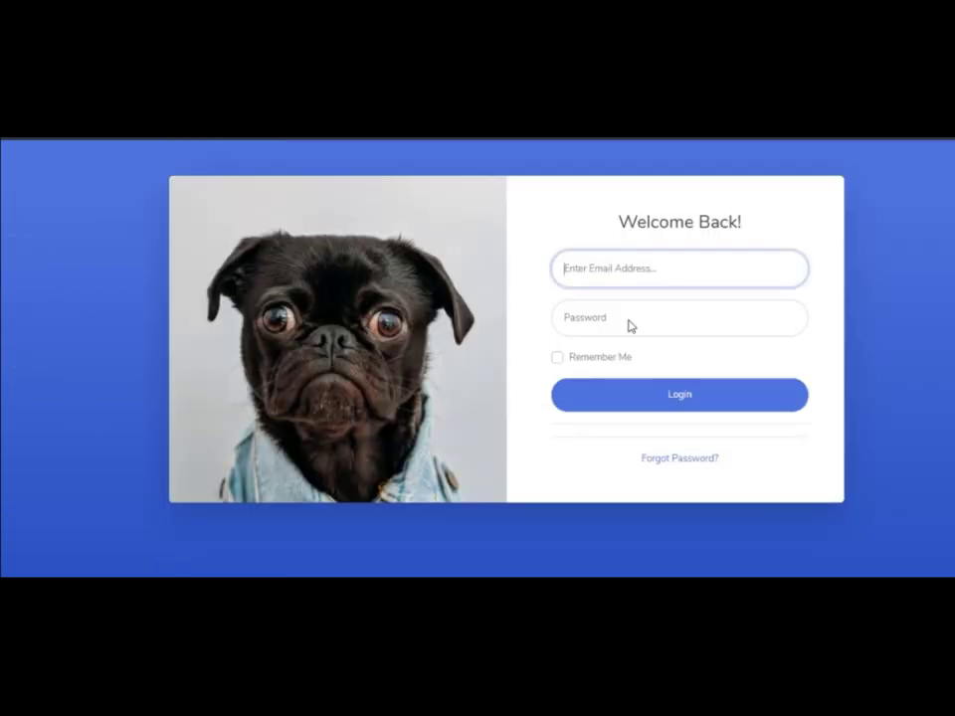
pyautogui.click(557, 357)
pyautogui.click(669, 261)
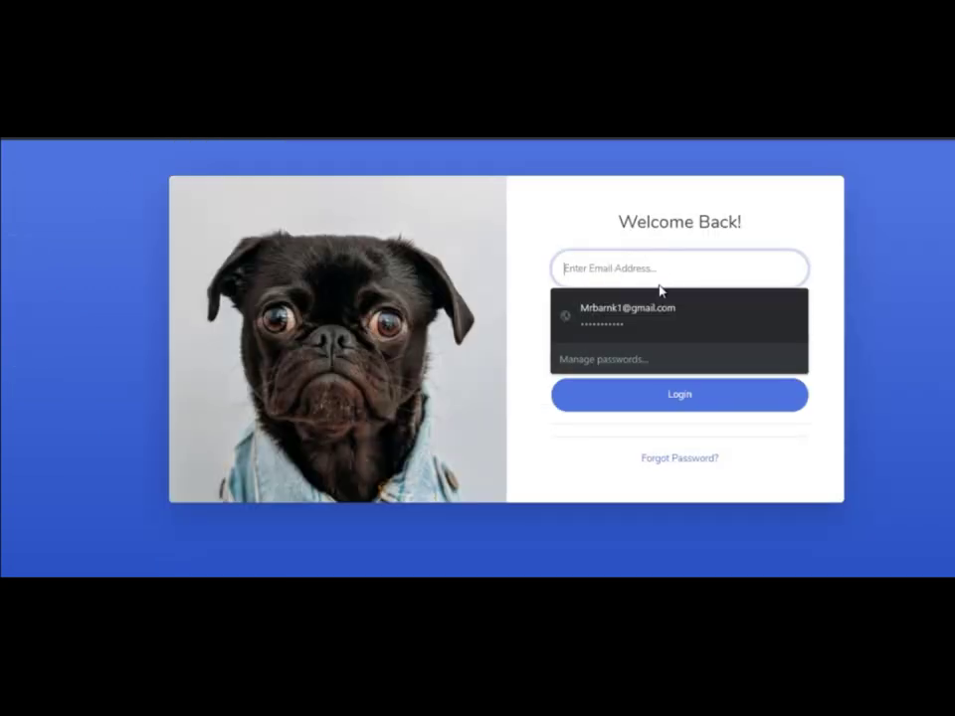
pyautogui.click(662, 305)
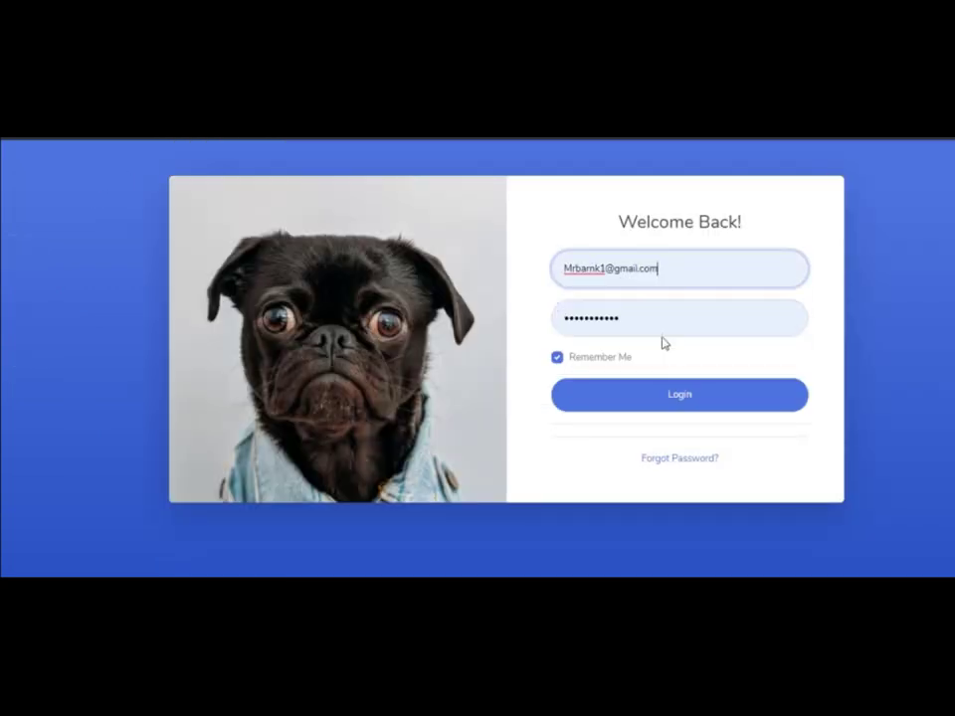
pyautogui.click(669, 395)
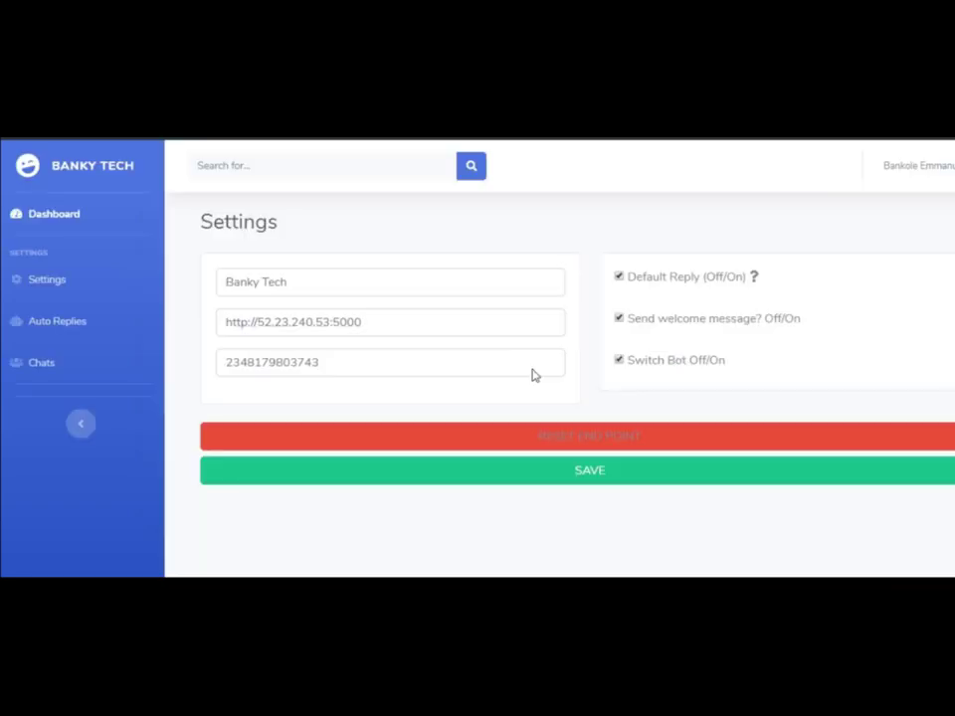
# - Restore the bot name to Banky Techs, save it and confirm the success message
pyautogui.click(330, 280)
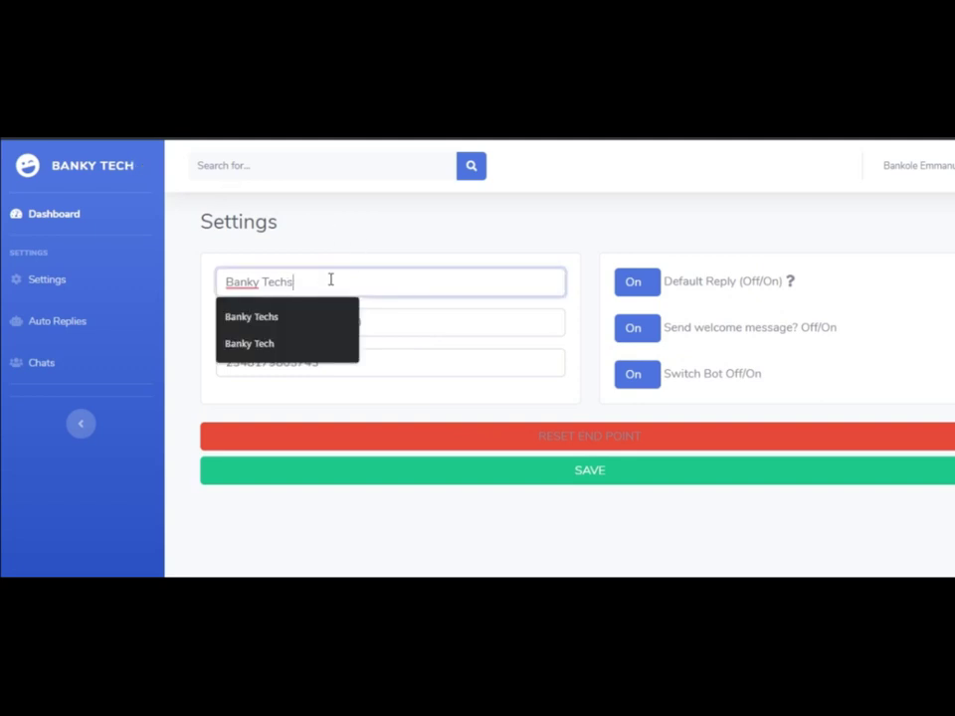
pyautogui.click(330, 280)
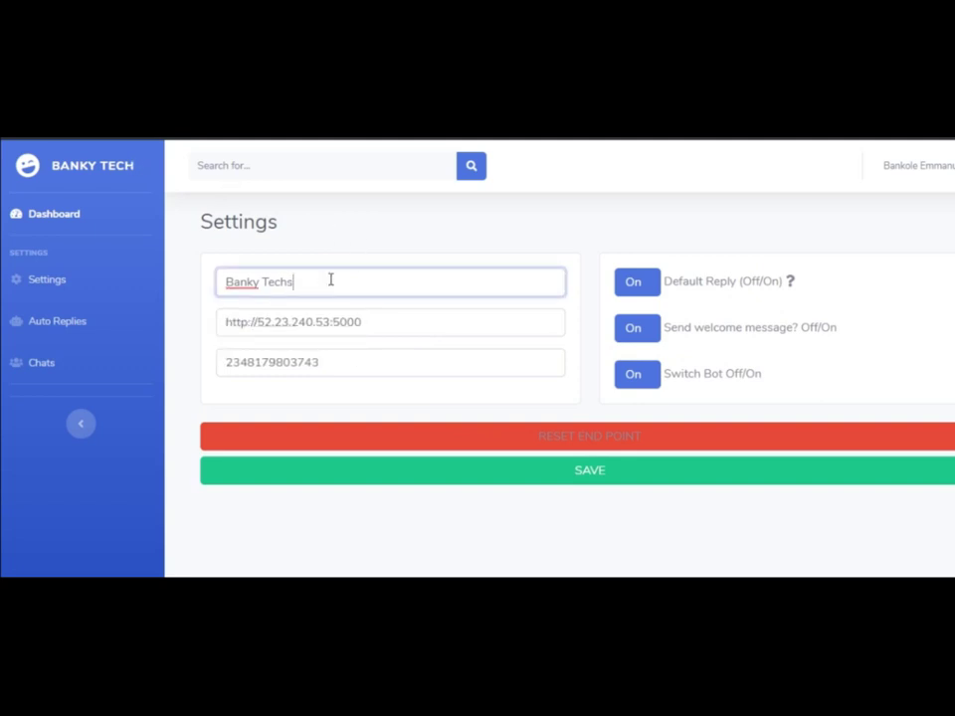
pyautogui.press('Return')
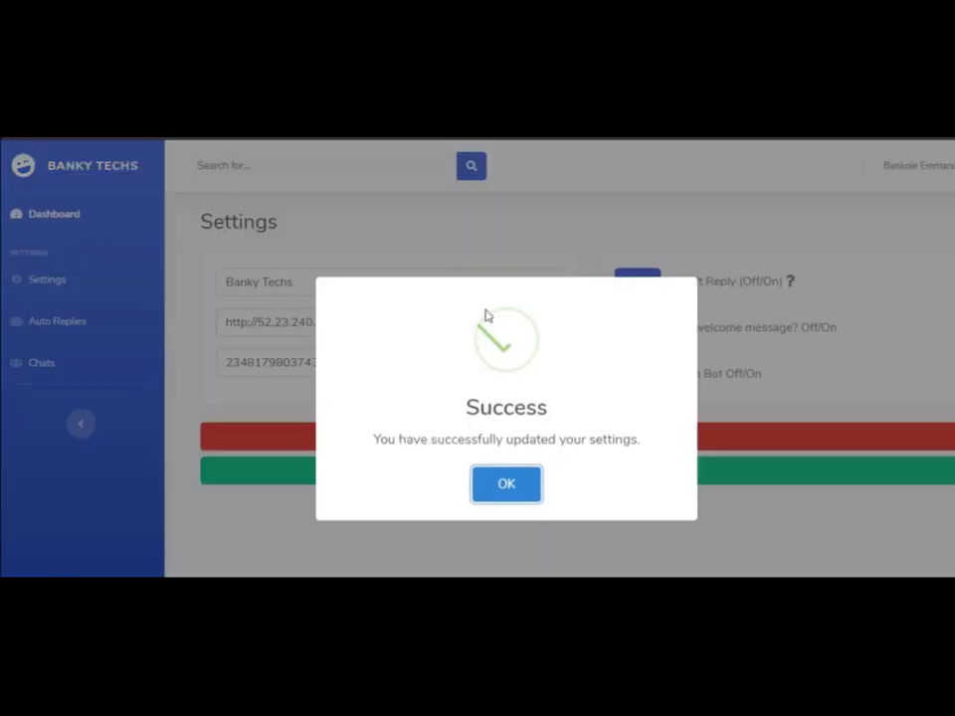
pyautogui.click(562, 216)
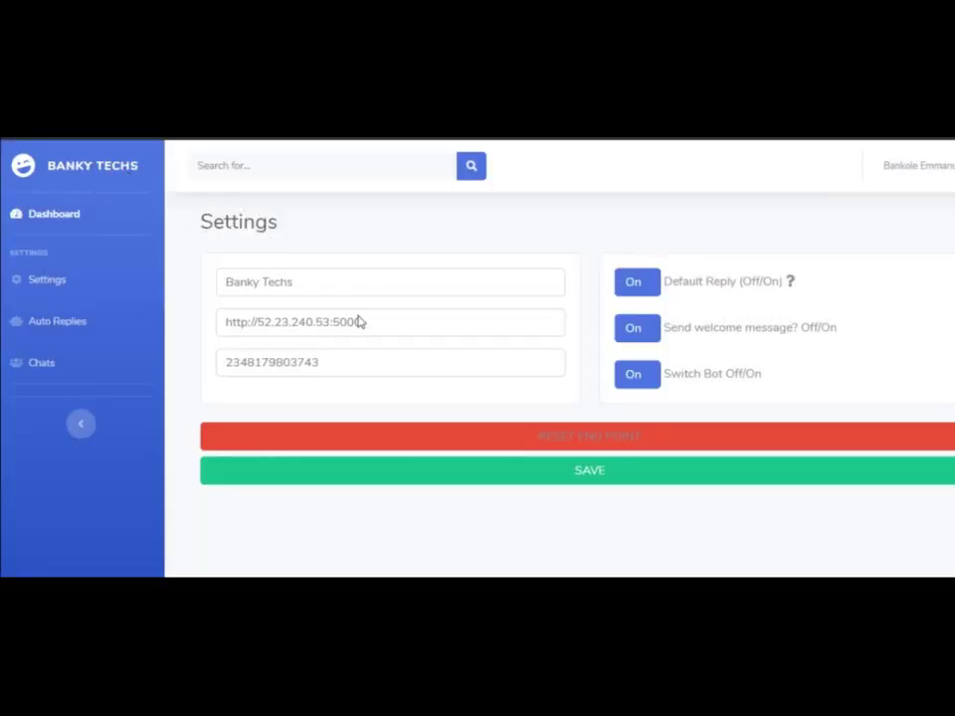
pyautogui.moveTo(366, 320); pyautogui.dragTo(207, 318)
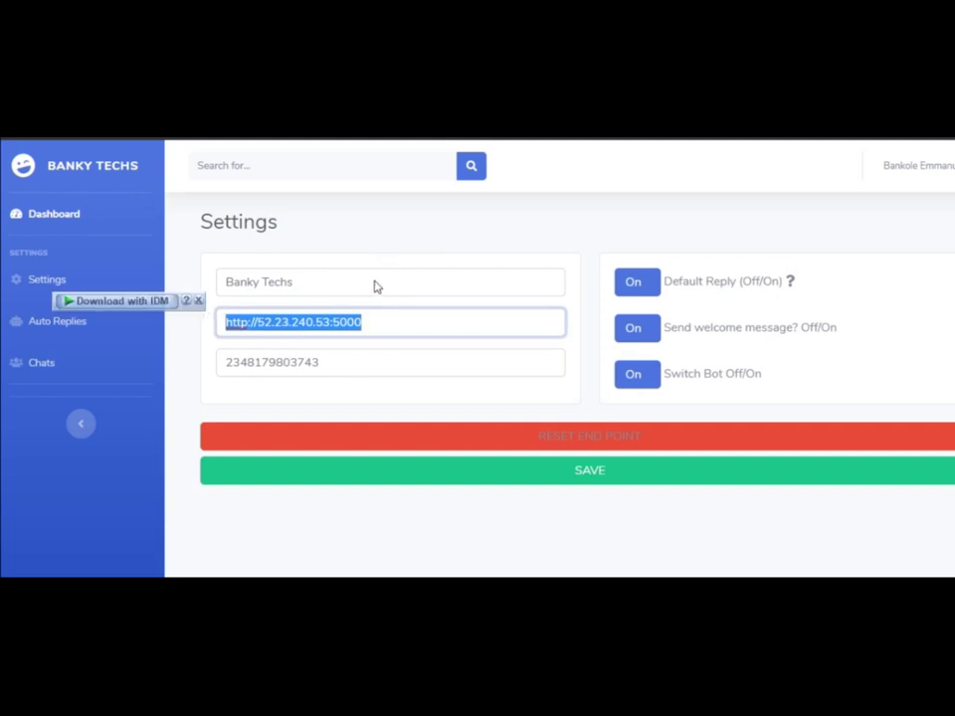
pyautogui.click(373, 220)
pyautogui.moveTo(364, 321); pyautogui.dragTo(189, 321)
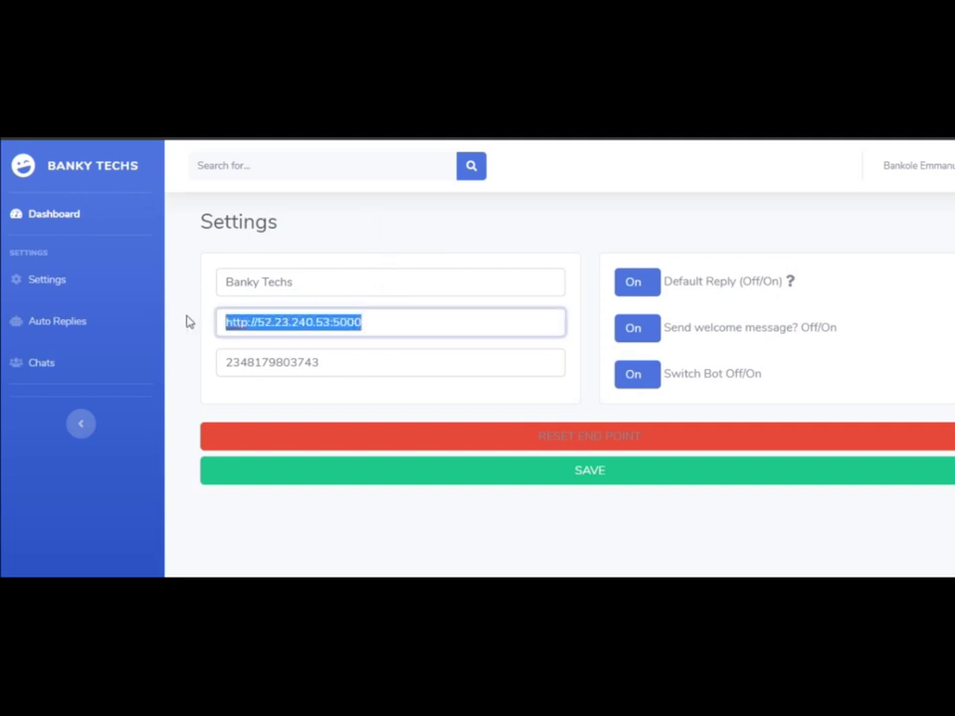
pyautogui.click(327, 315)
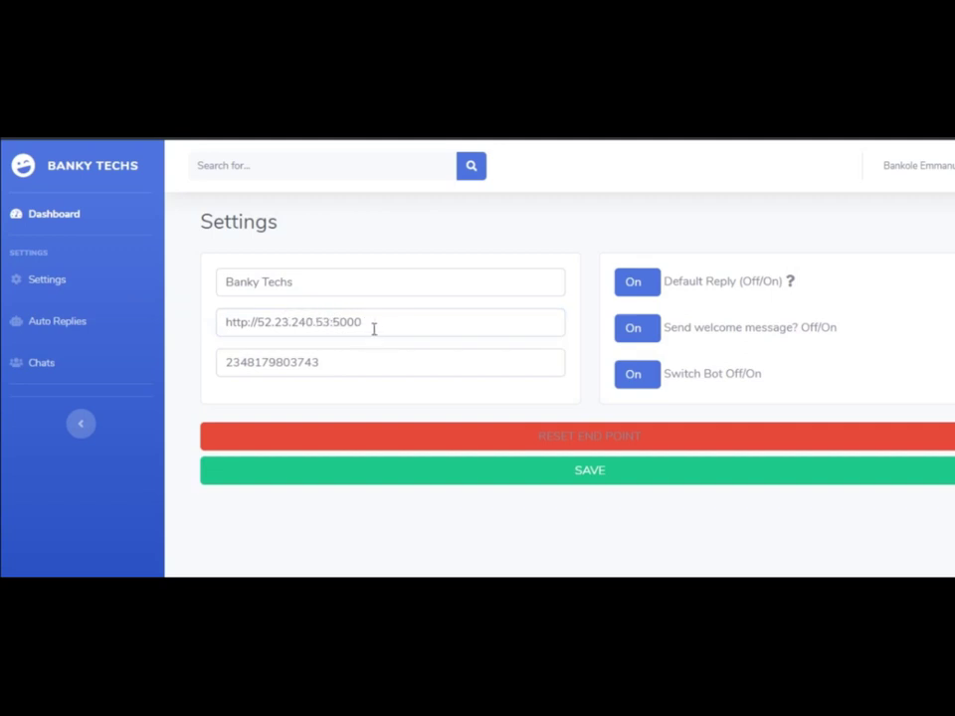
pyautogui.click(358, 317)
pyautogui.click(272, 291)
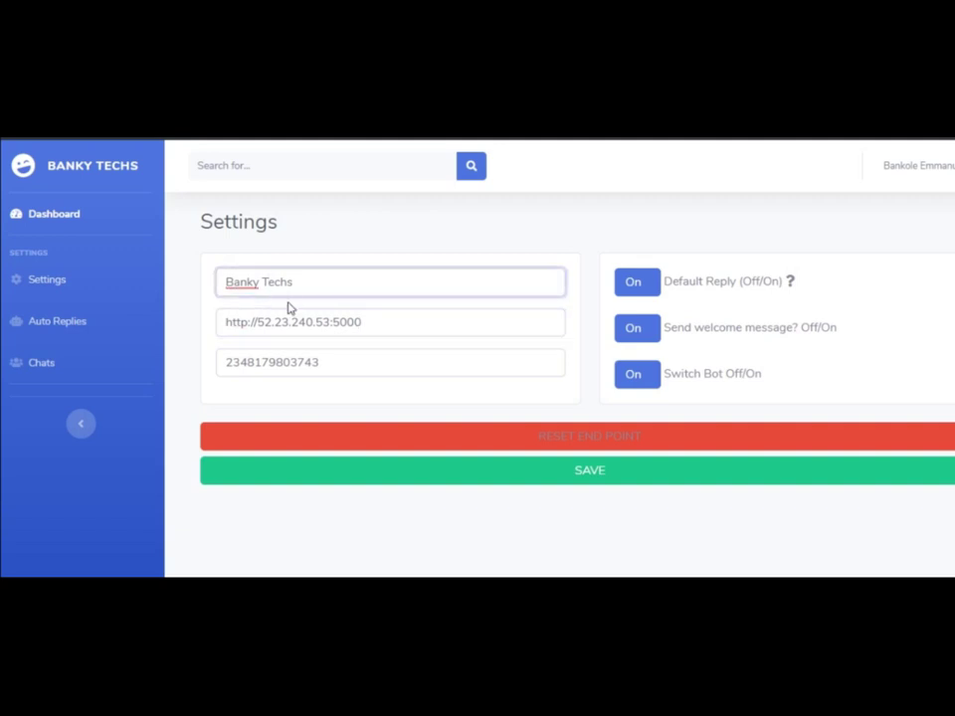
pyautogui.click(301, 302)
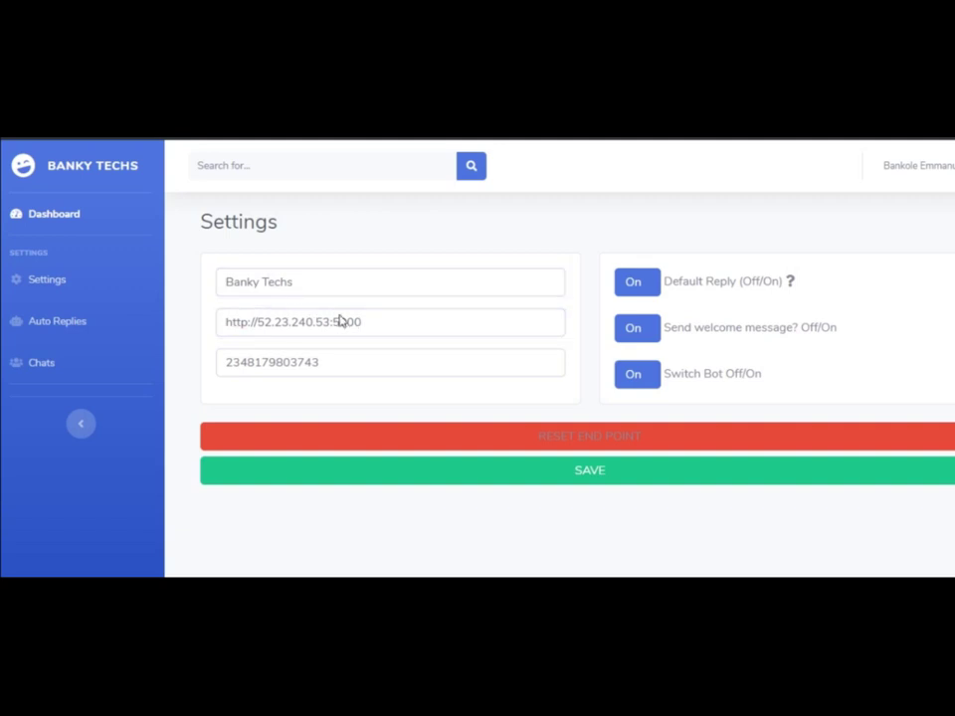
pyautogui.moveTo(386, 325); pyautogui.dragTo(212, 320)
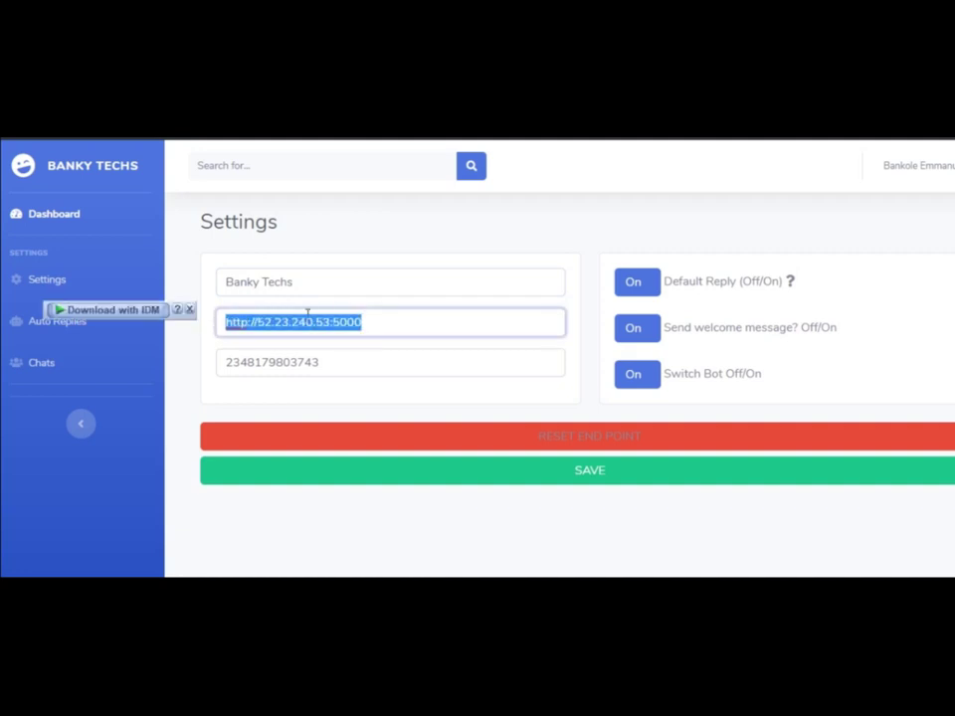
pyautogui.press('BackSpace')
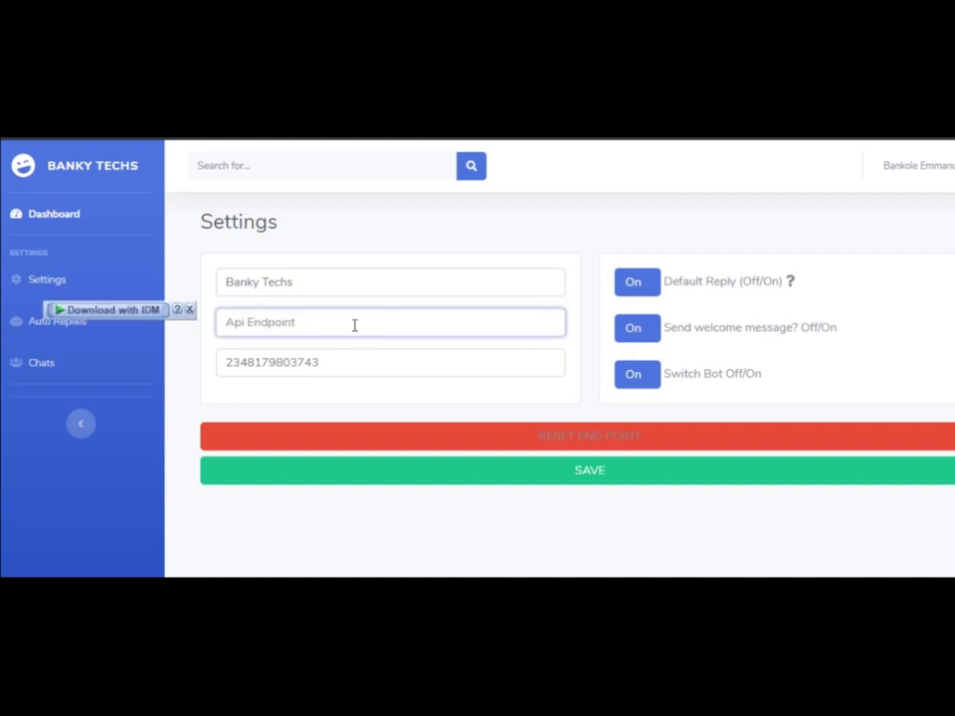
pyautogui.write('https://google.com')
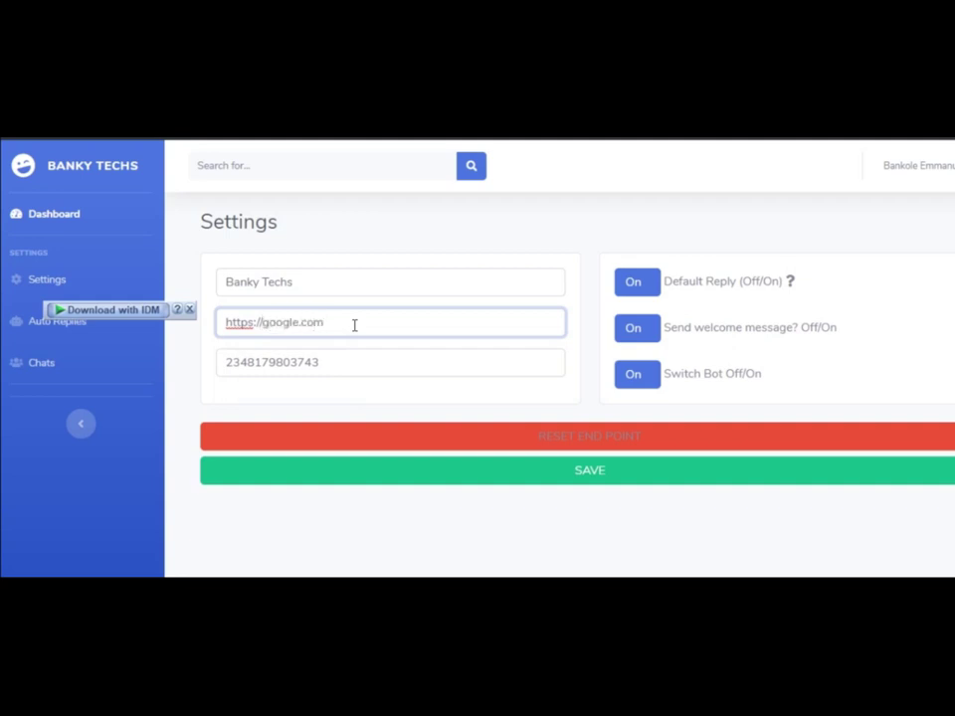
pyautogui.press('Return')
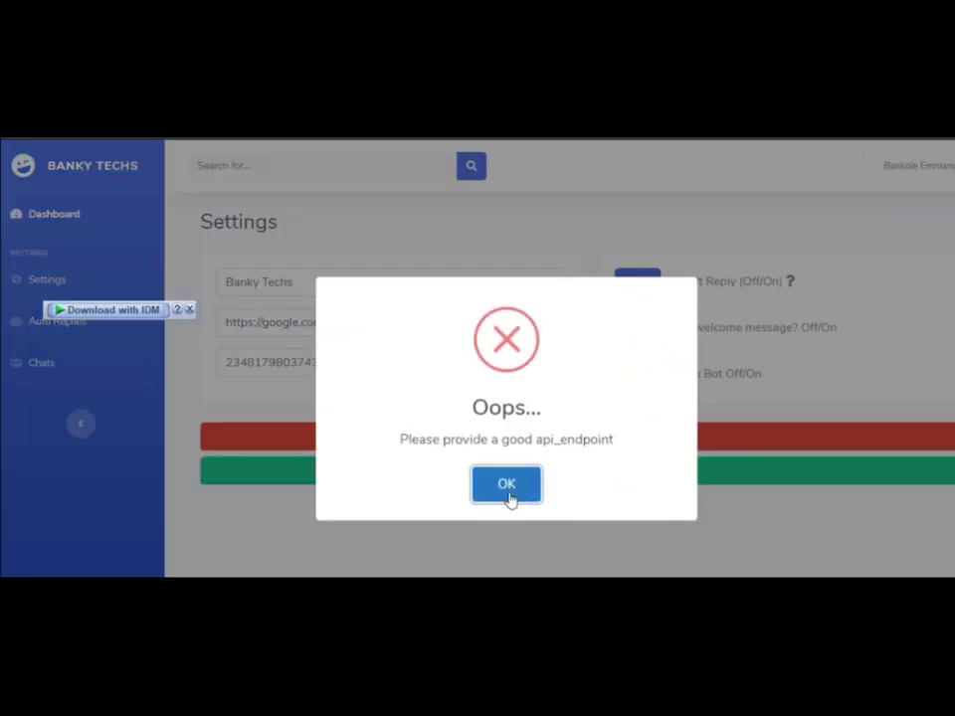
pyautogui.click(508, 497)
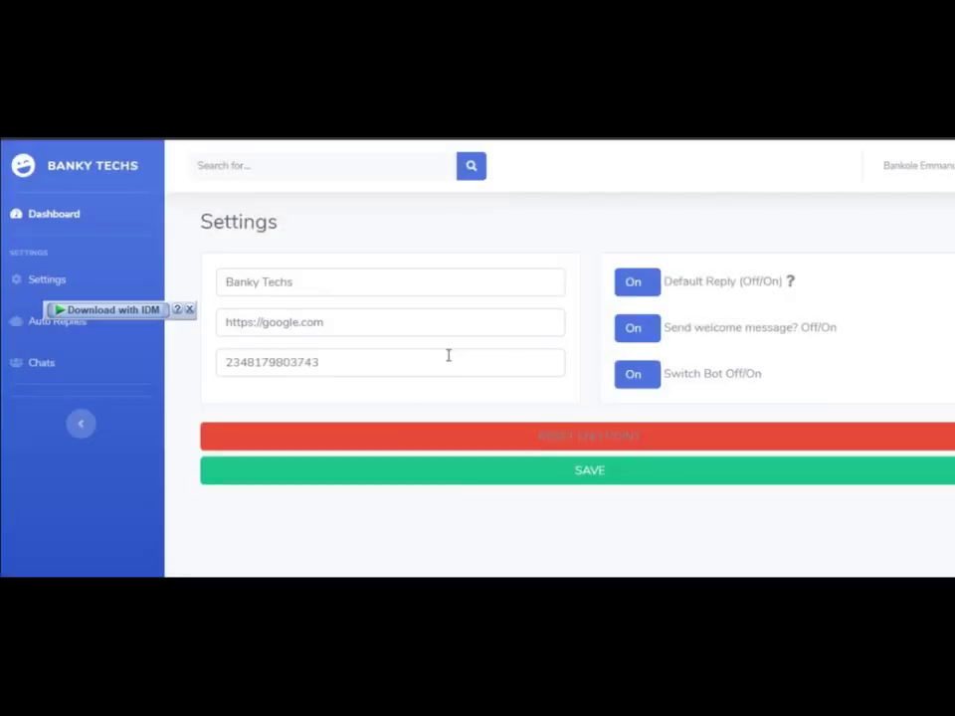
pyautogui.press('F5')
pyautogui.click(647, 283)
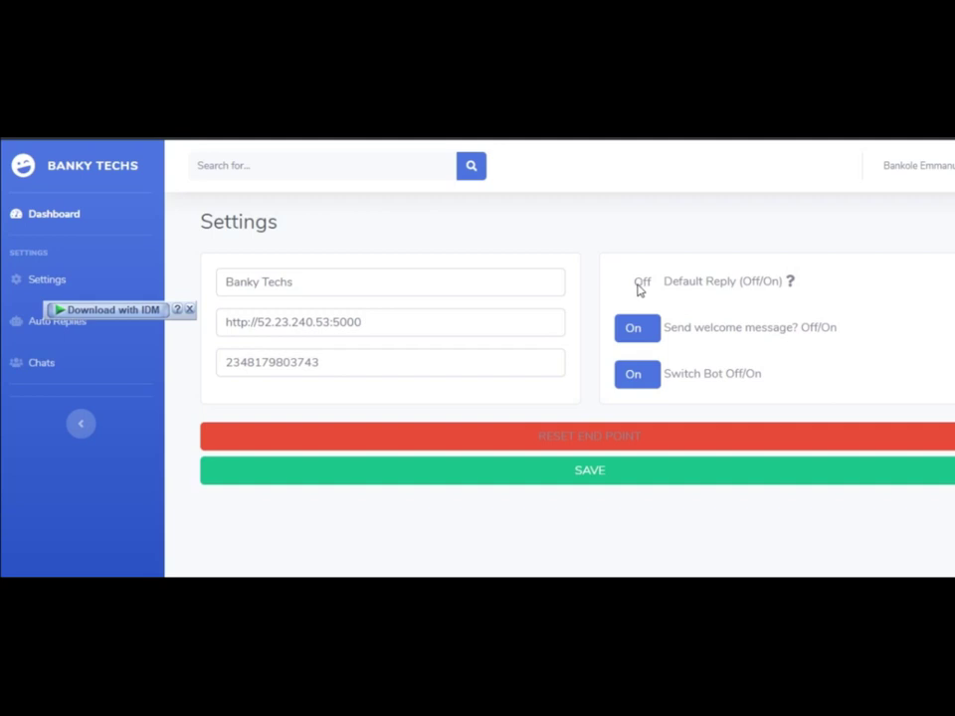
pyautogui.click(640, 286)
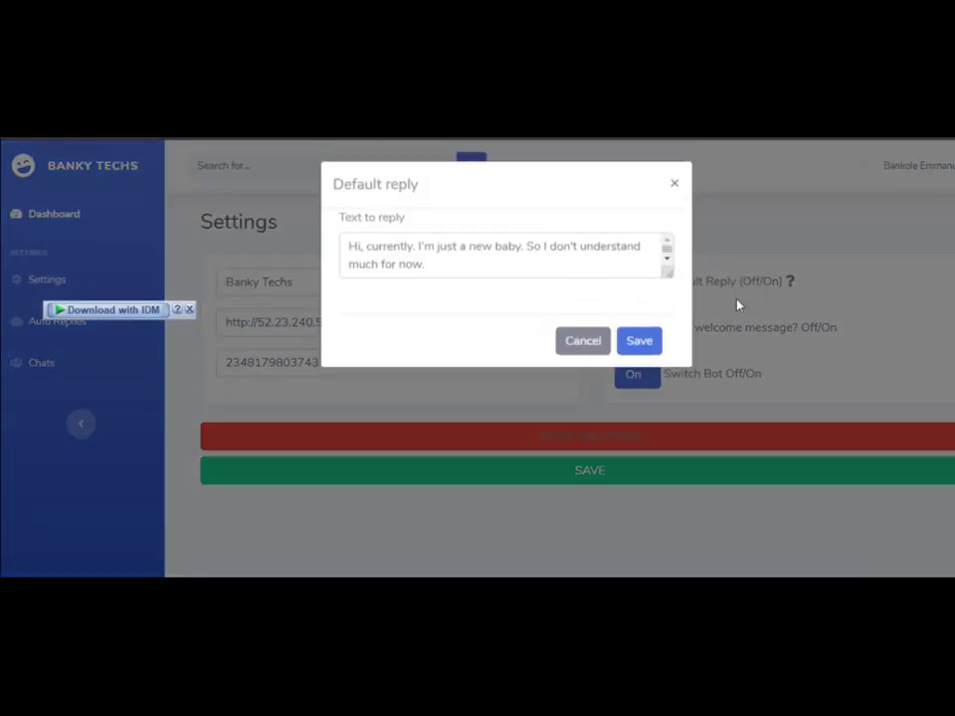
pyautogui.click(578, 249)
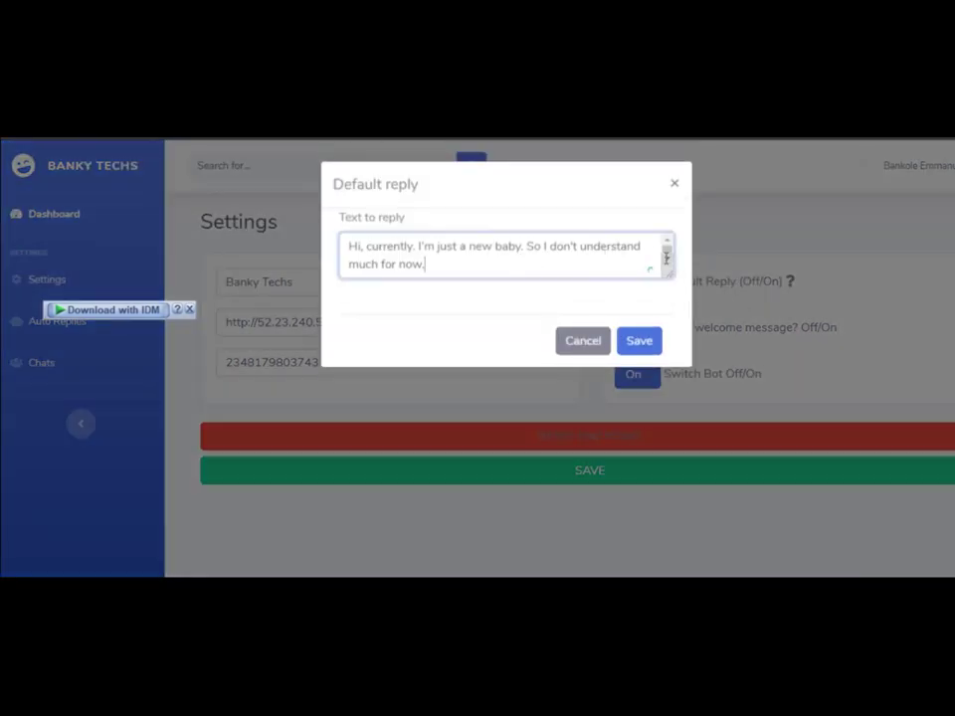
pyautogui.scroll(-5, 664, 258)
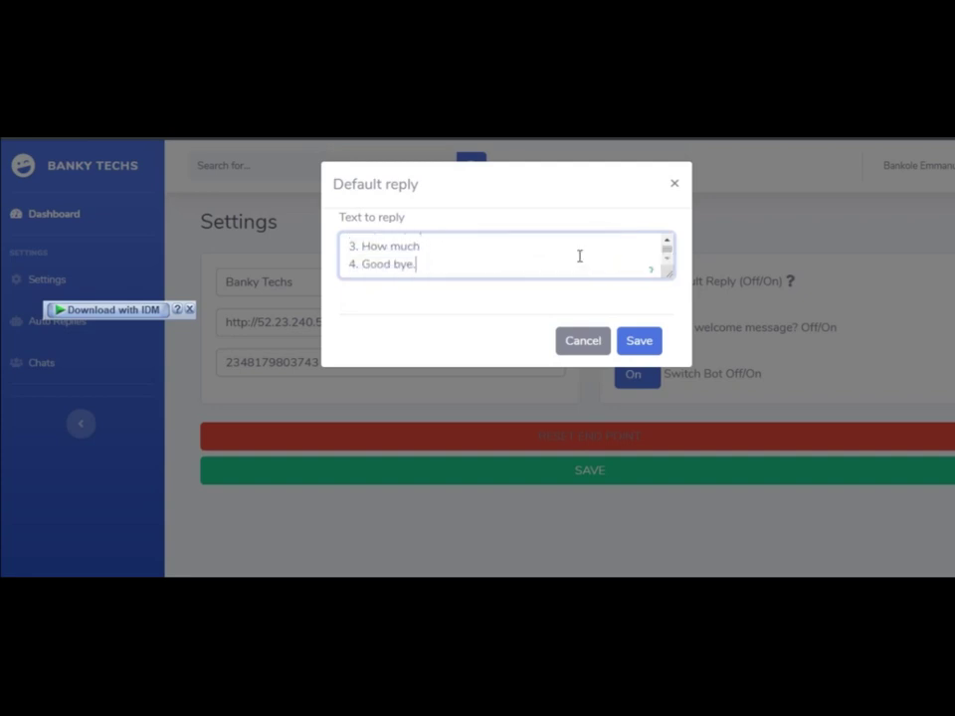
pyautogui.press('Return')
pyautogui.write('5')
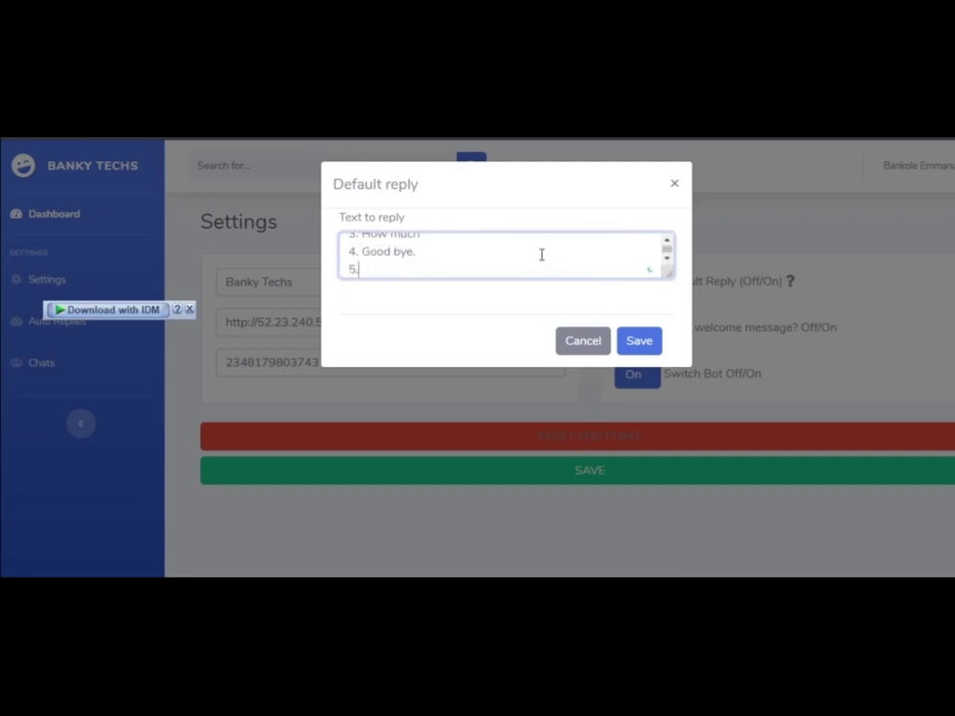
pyautogui.write('. Info')
pyautogui.click(648, 342)
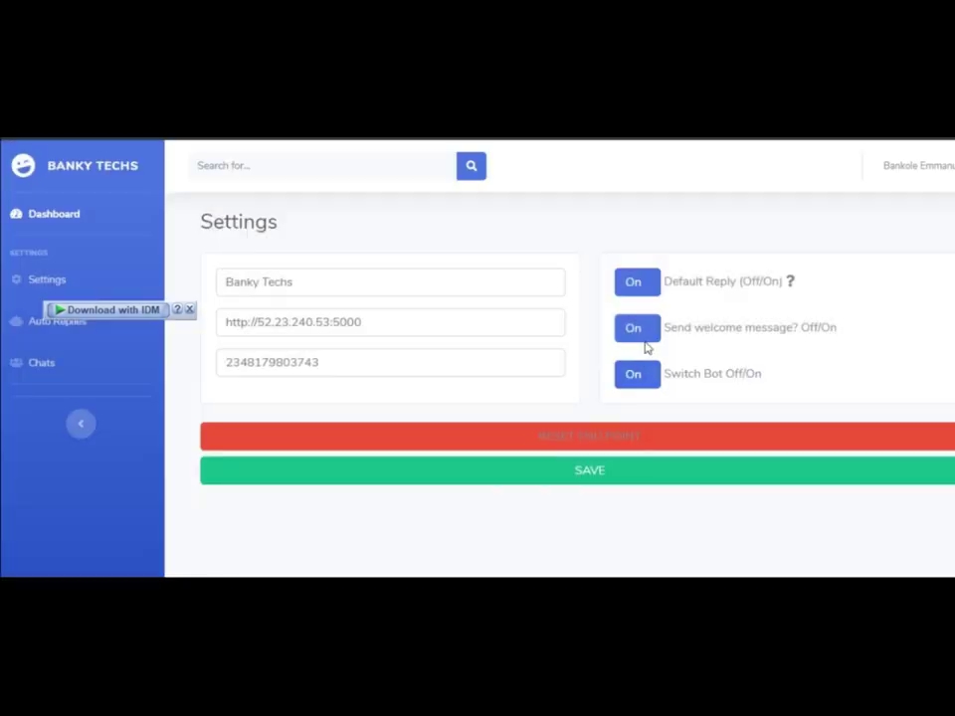
# - Toggle Send welcome message off and back on, then edit the welcome text
pyautogui.click(645, 340)
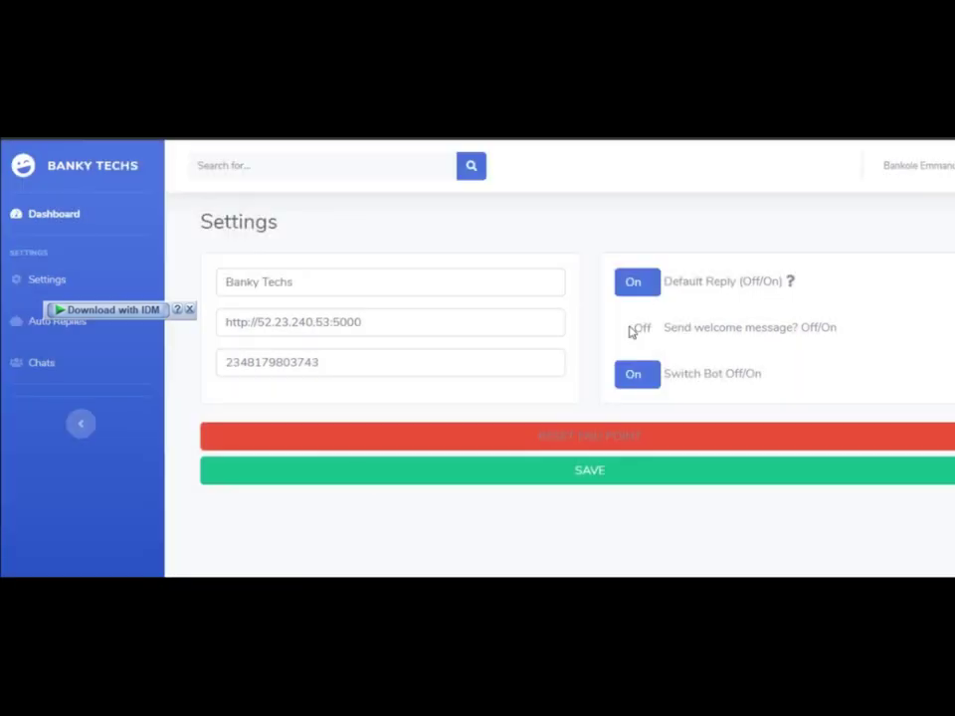
pyautogui.click(630, 332)
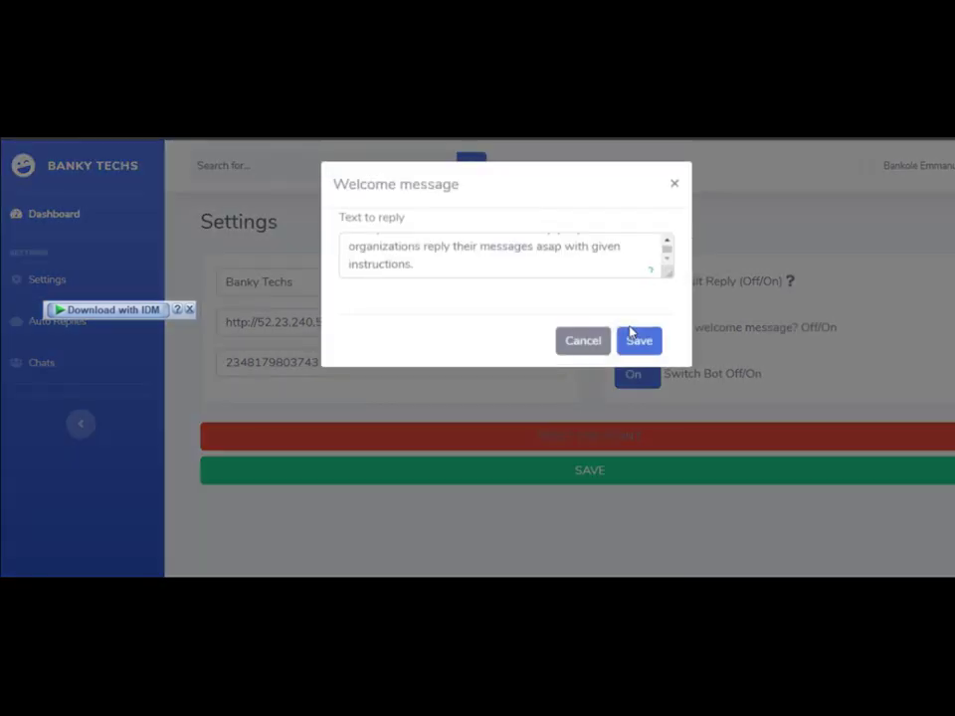
pyautogui.click(569, 254)
# - Correct the welcome text to 'reply to their messages', save it, and switch the bot off
pyautogui.scroll(2, 569, 254)
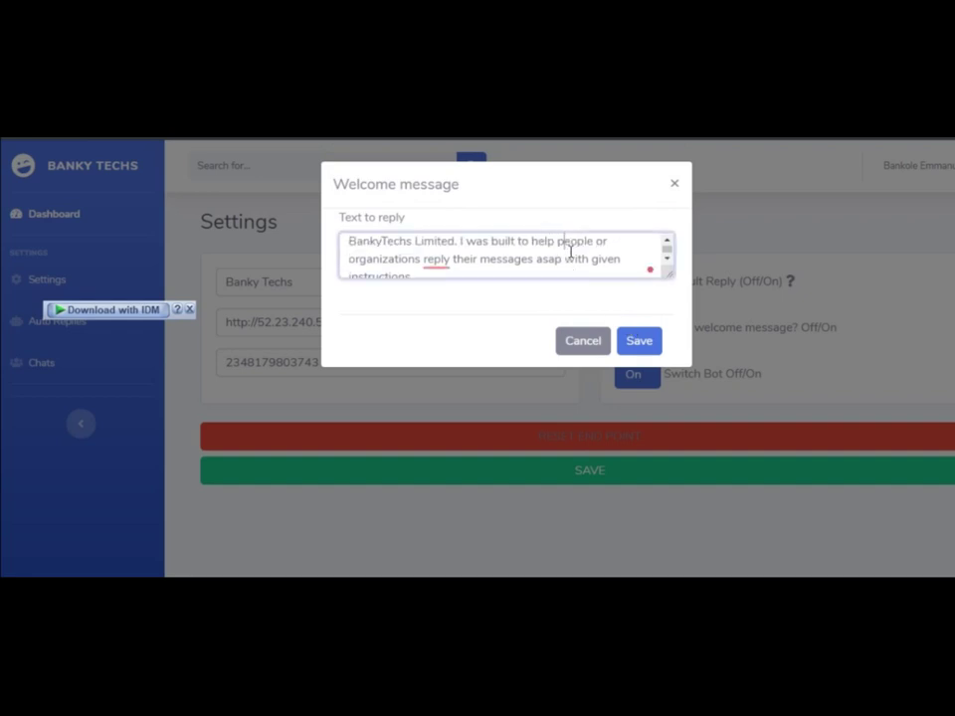
pyautogui.scroll(-2, 569, 253)
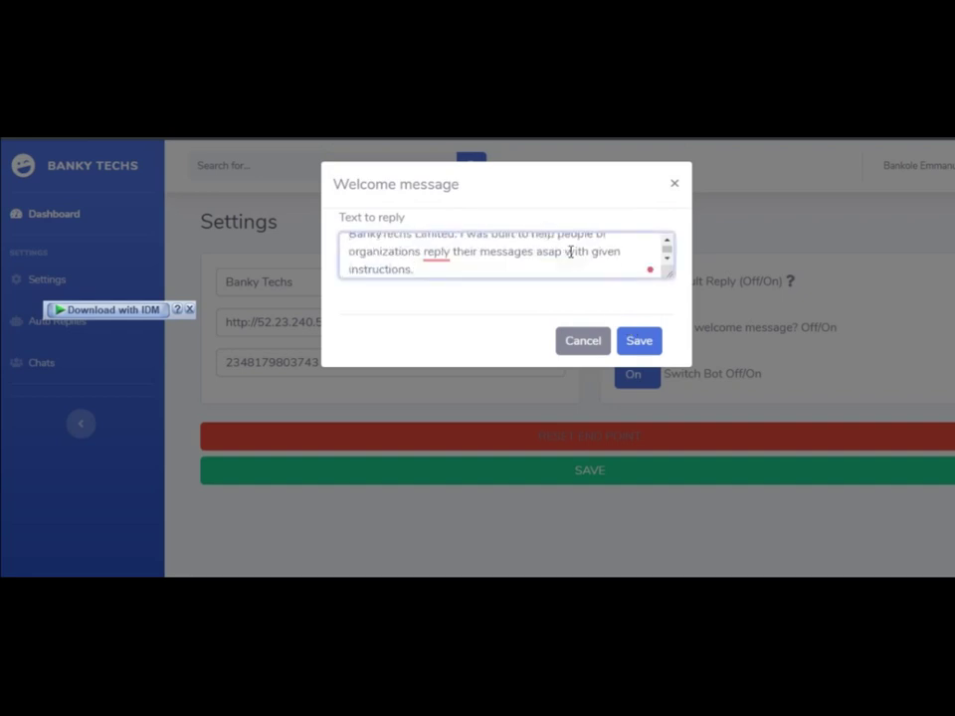
pyautogui.click(434, 252)
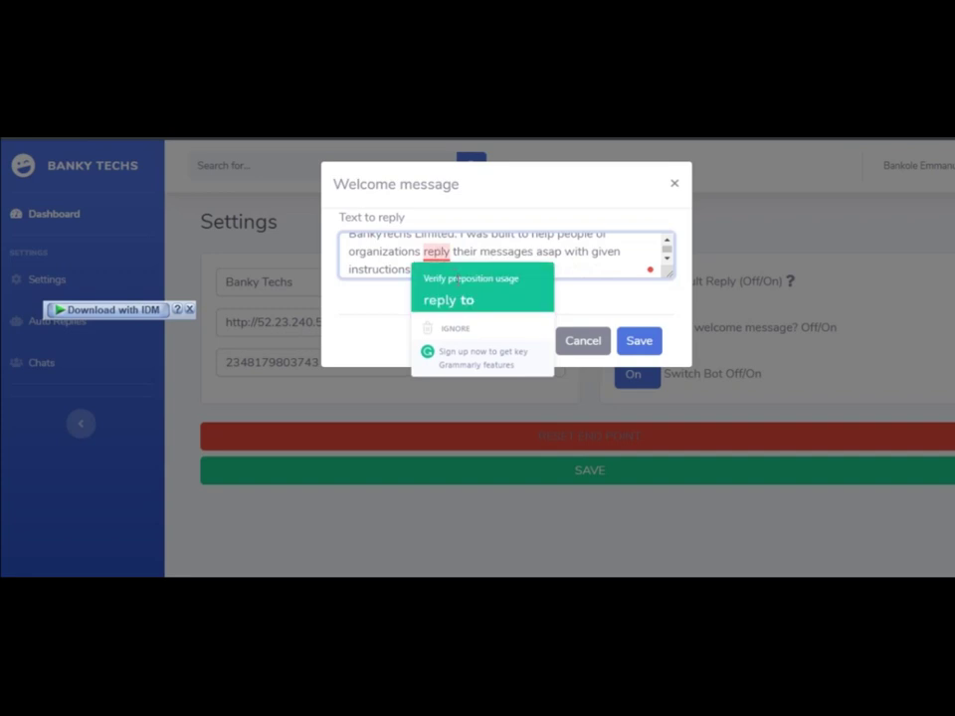
pyautogui.click(456, 295)
pyautogui.click(643, 341)
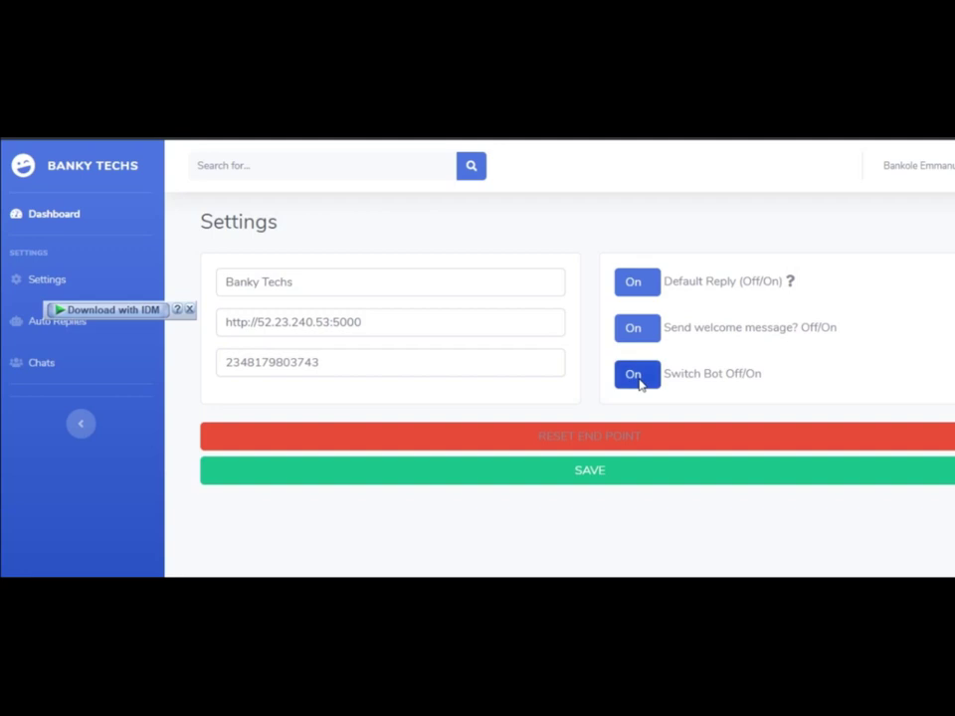
pyautogui.click(639, 383)
pyautogui.click(641, 376)
pyautogui.doubleClick(244, 221)
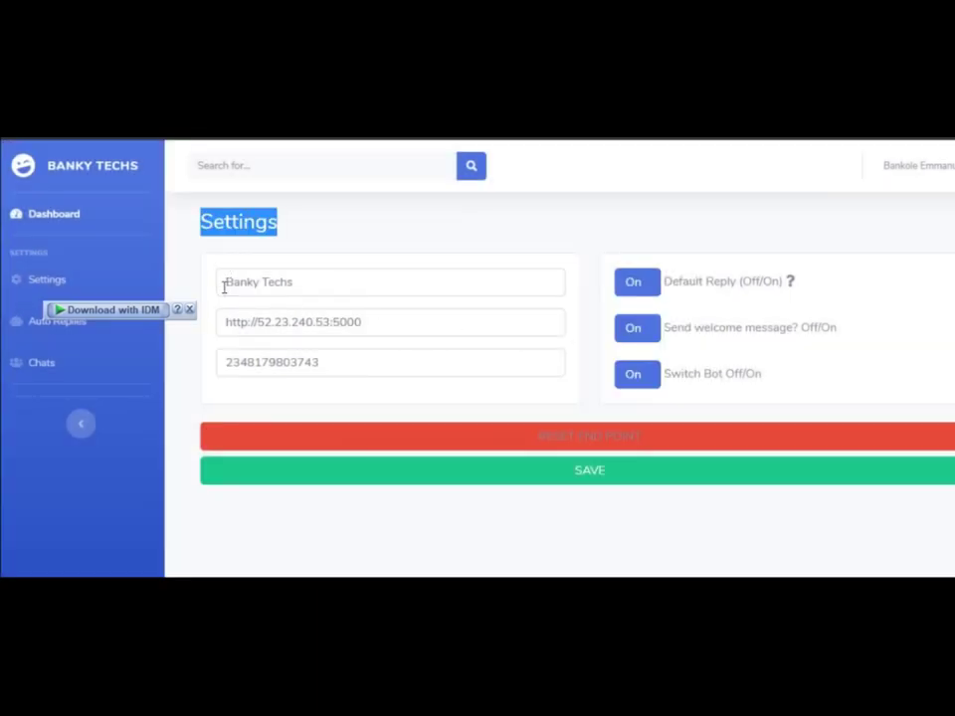
pyautogui.click(189, 309)
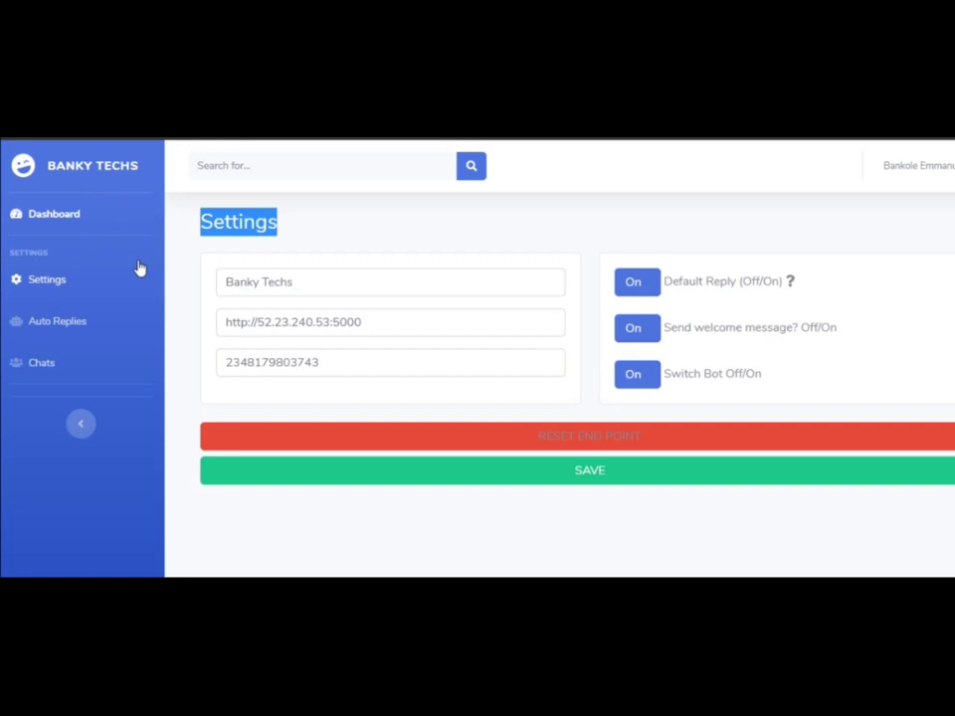
pyautogui.click(74, 320)
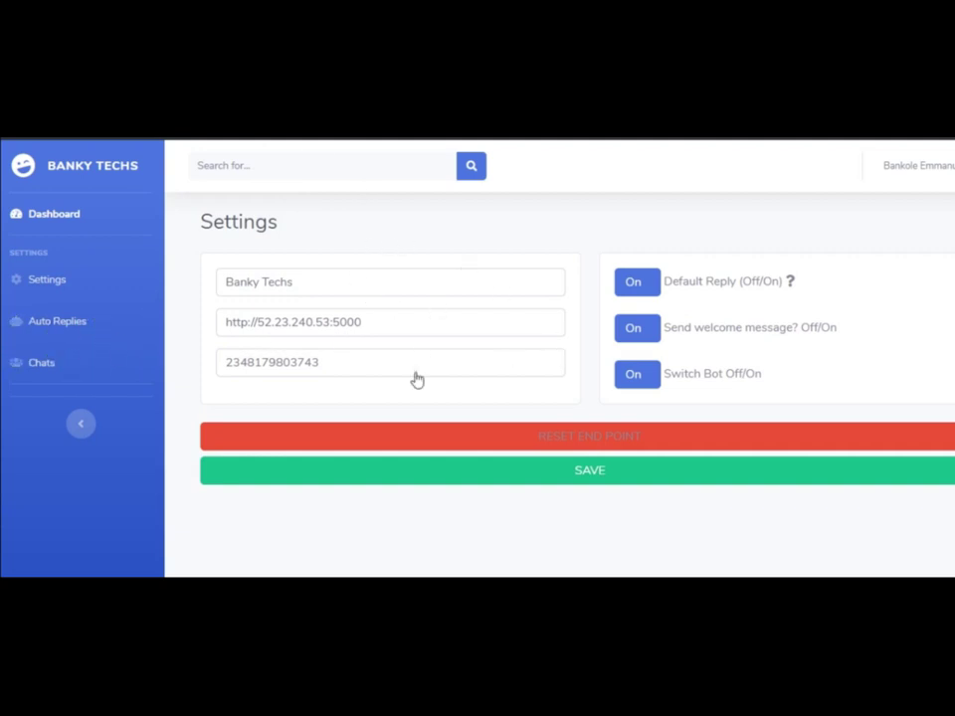
# - Reset the bot endpoint, confirm it, and go via Contacts to the Auto Replies list
pyautogui.click(595, 439)
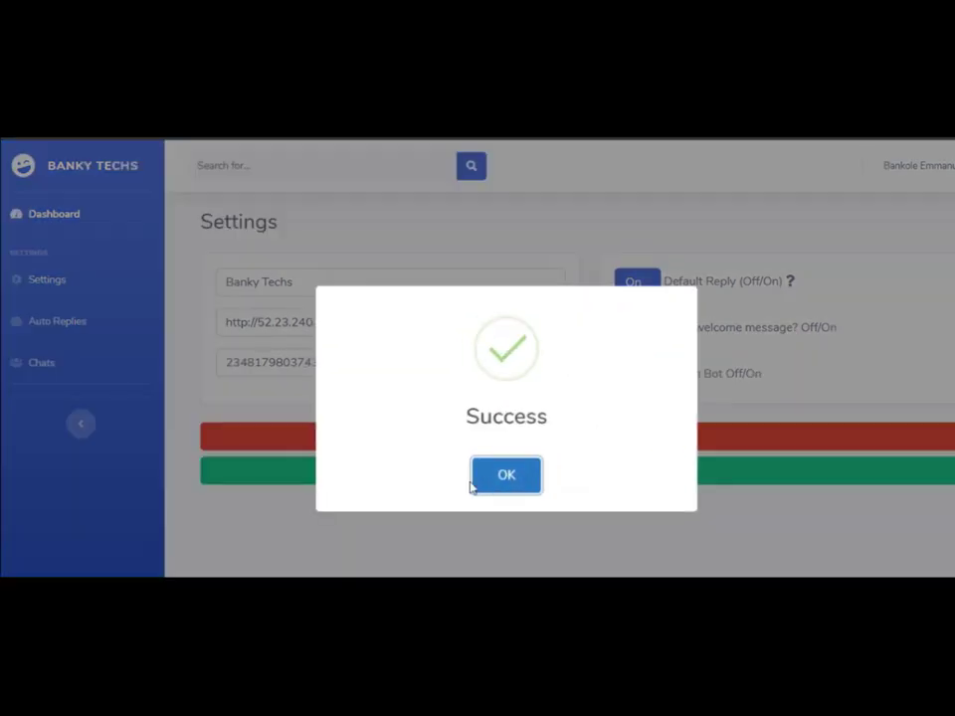
pyautogui.click(494, 483)
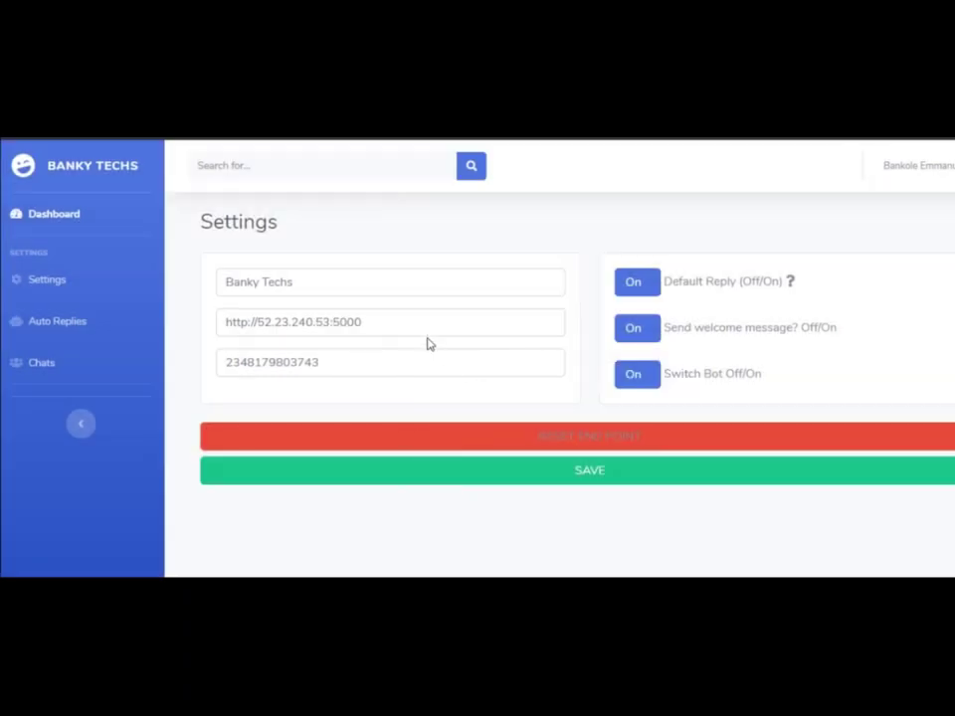
pyautogui.click(394, 354)
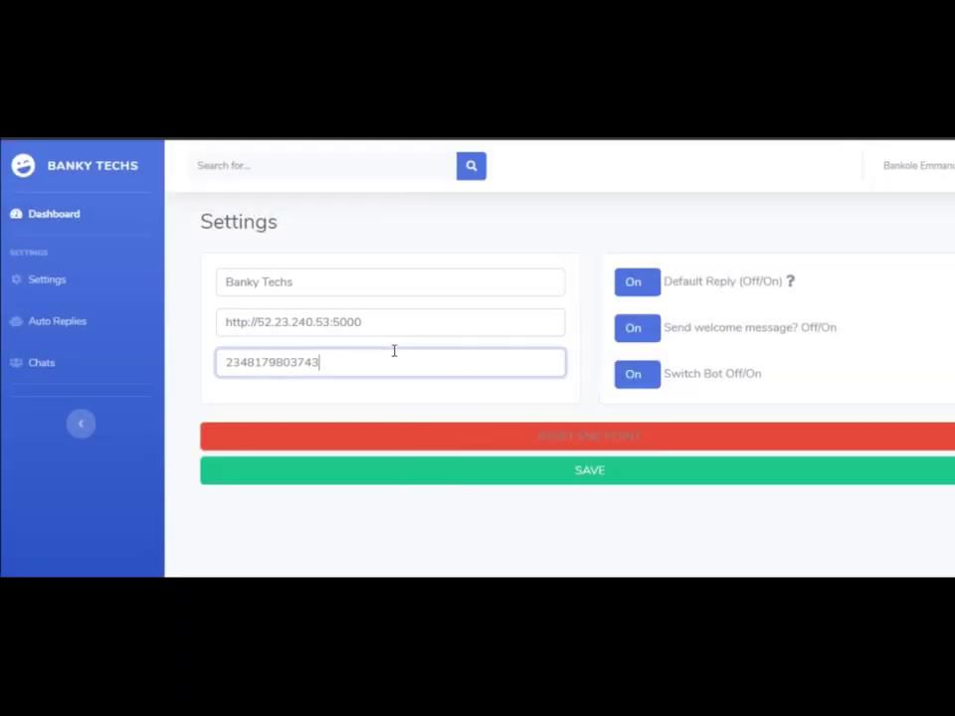
pyautogui.click(296, 395)
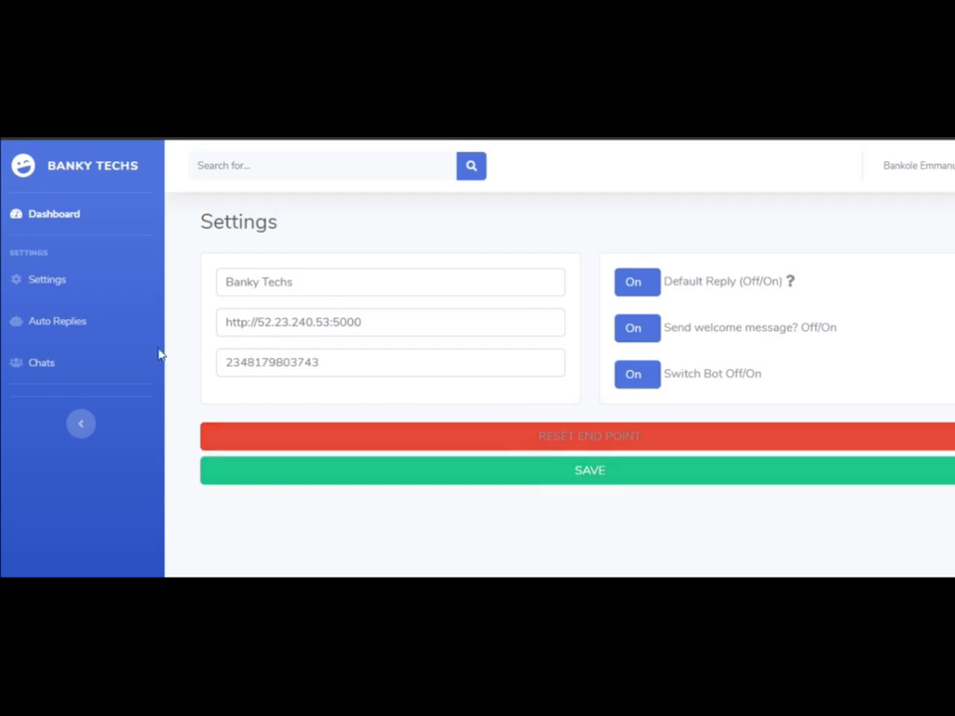
pyautogui.click(92, 365)
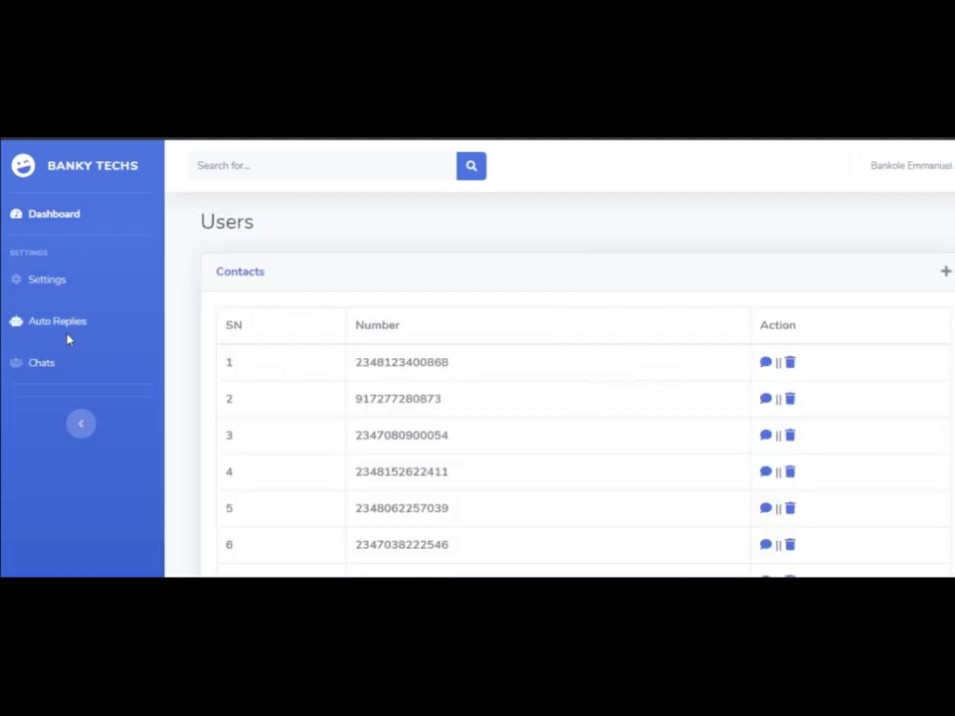
pyautogui.click(64, 328)
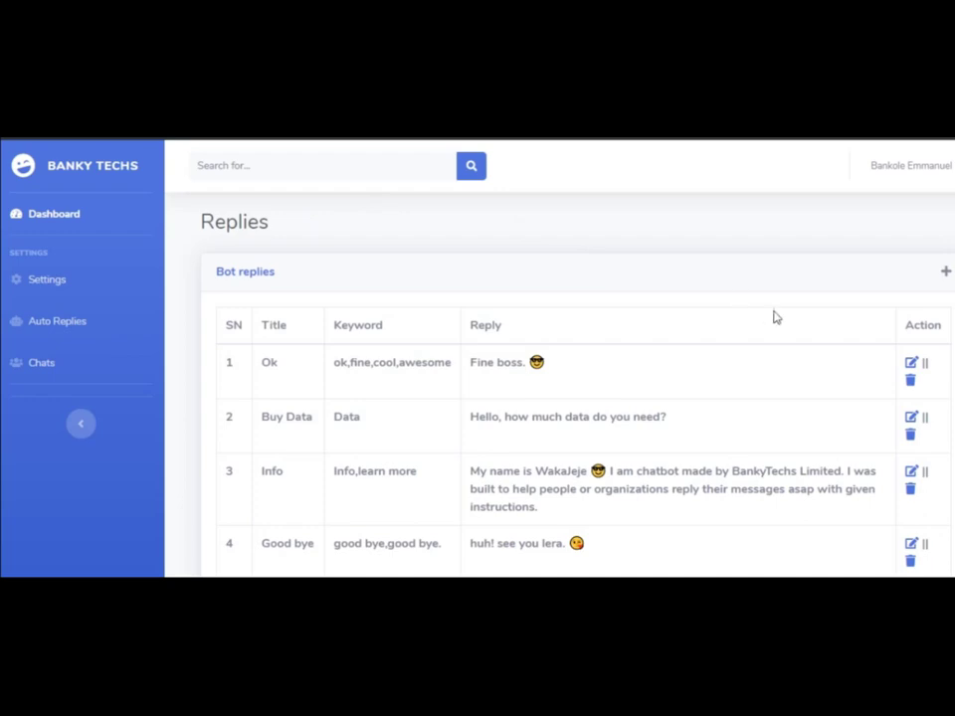
# - Scroll the Bot replies table down to the Greetings rule on row 7
pyautogui.scroll(-3, 765, 442)
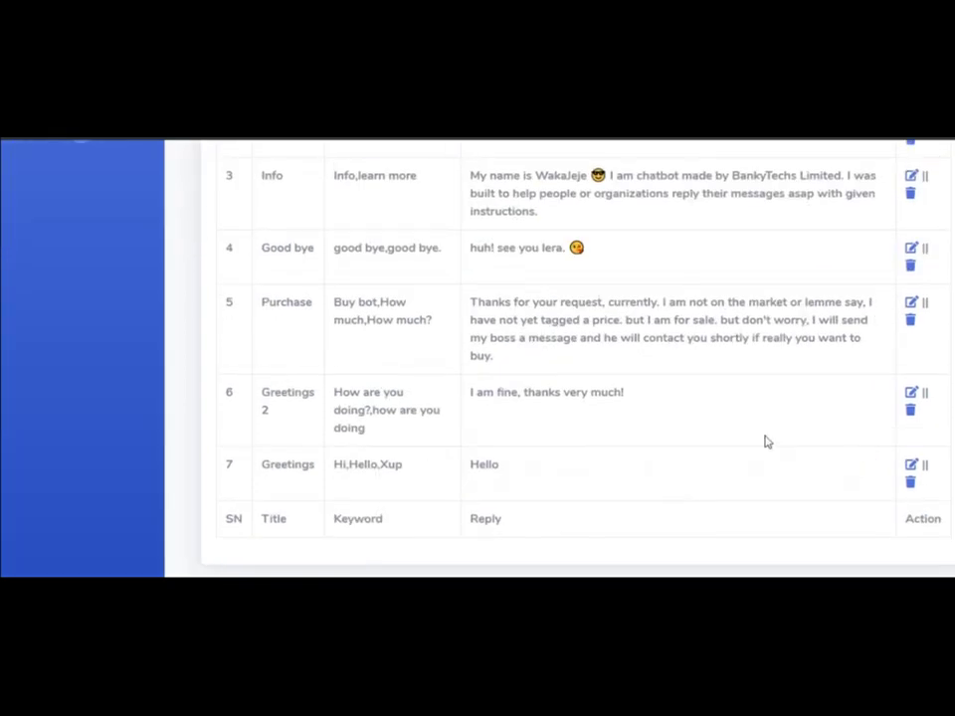
pyautogui.scroll(3, 577, 398)
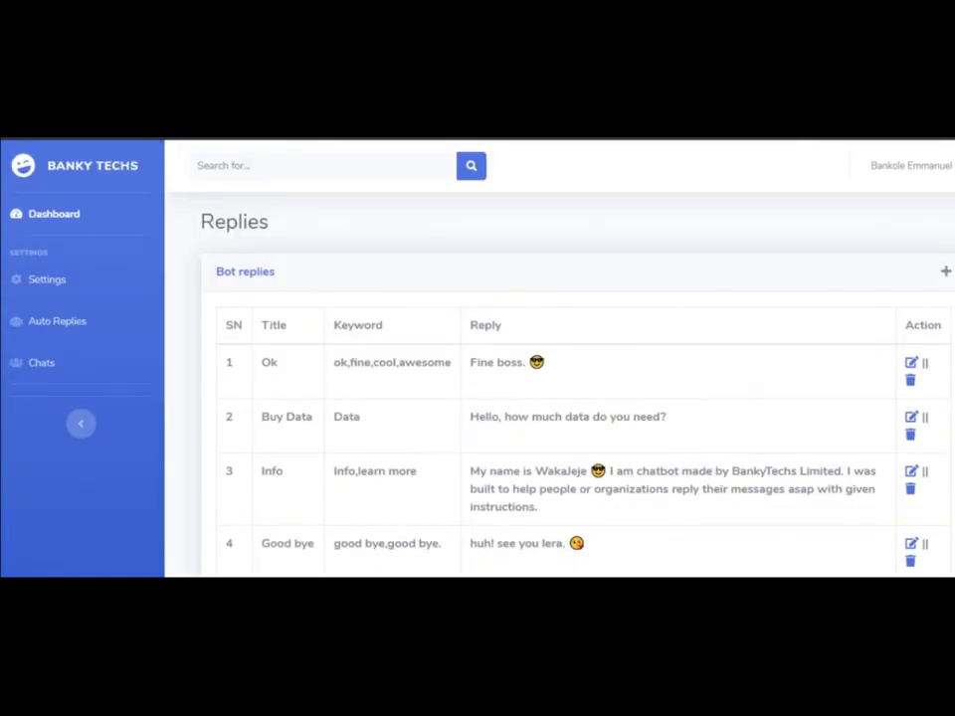
pyautogui.scroll(-3, 763, 476)
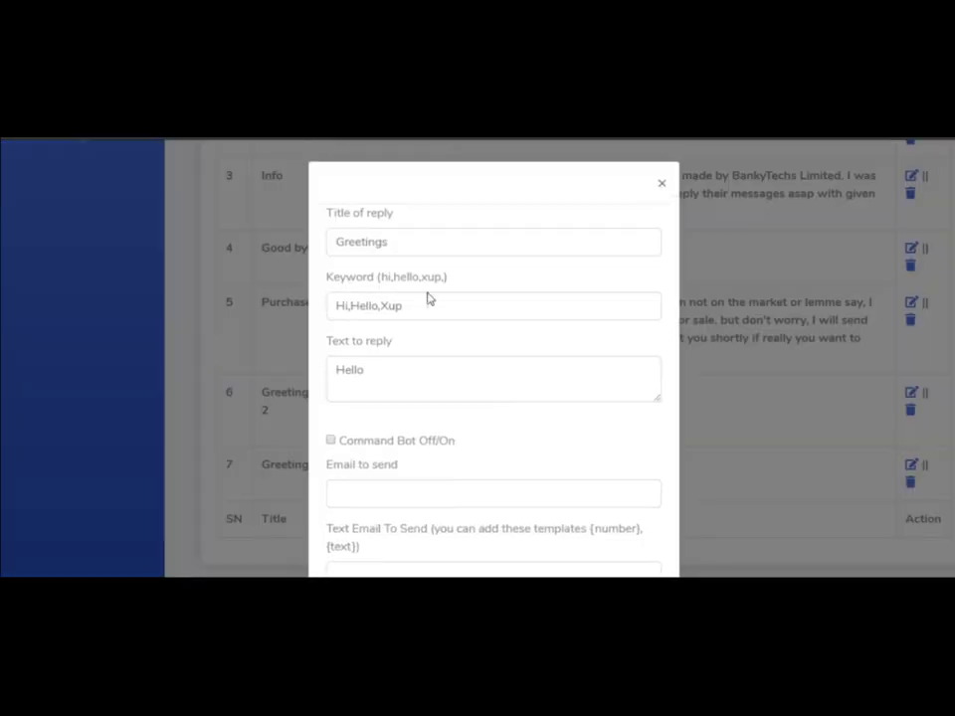
# - Append ',How are you' to the Greetings keywords Hi,Hello,Xup
pyautogui.click(332, 441)
pyautogui.click(331, 441)
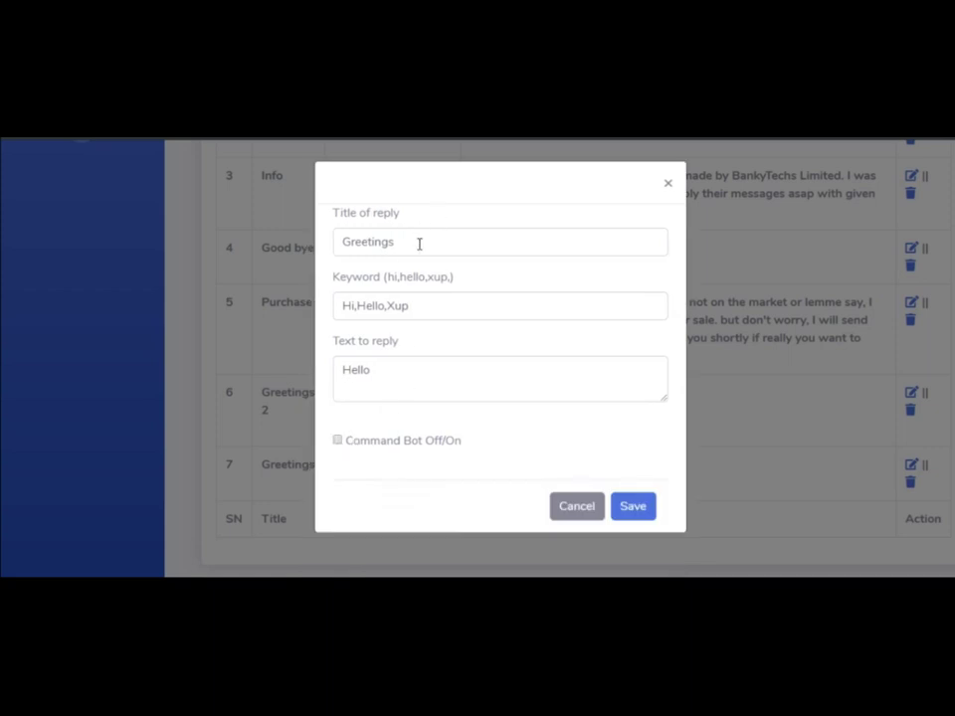
pyautogui.moveTo(428, 249); pyautogui.dragTo(372, 240)
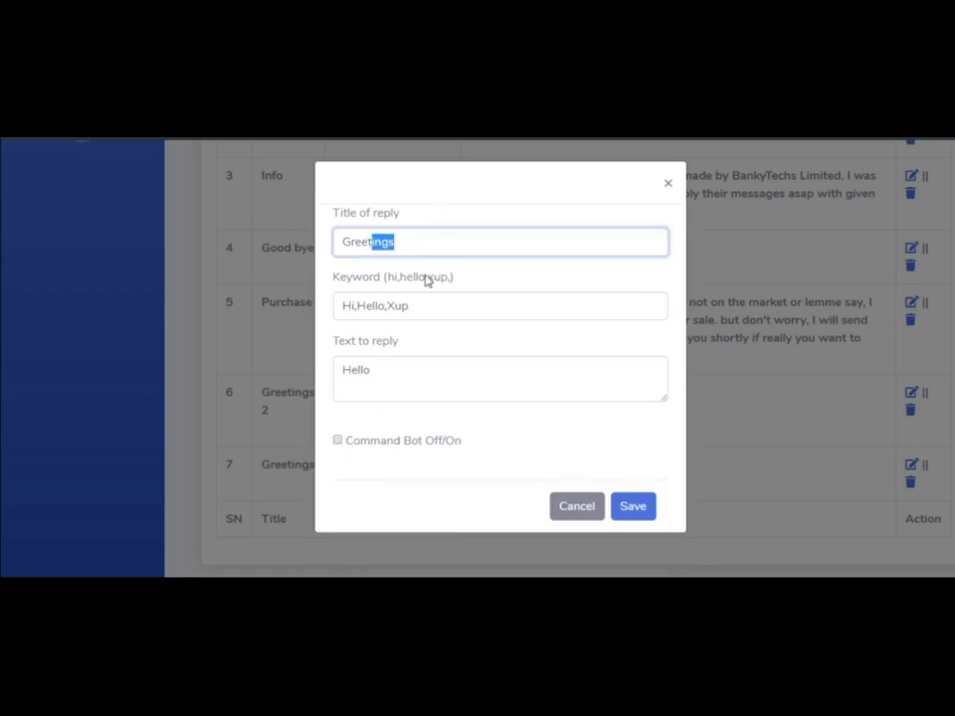
pyautogui.click(396, 285)
pyautogui.doubleClick(350, 308)
pyautogui.doubleClick(388, 308)
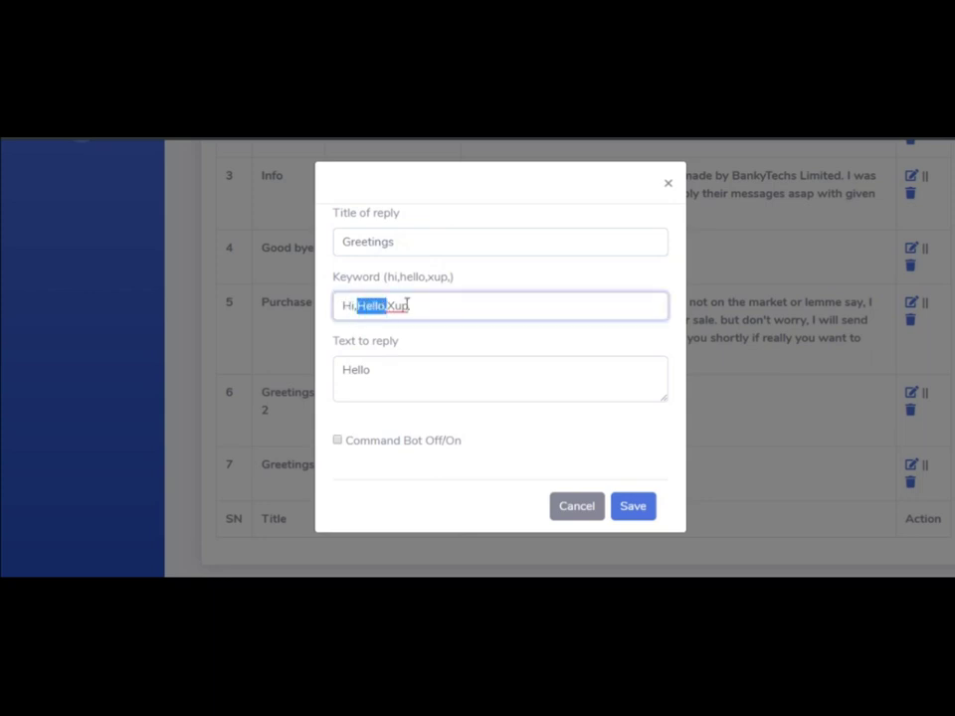
pyautogui.click(445, 301)
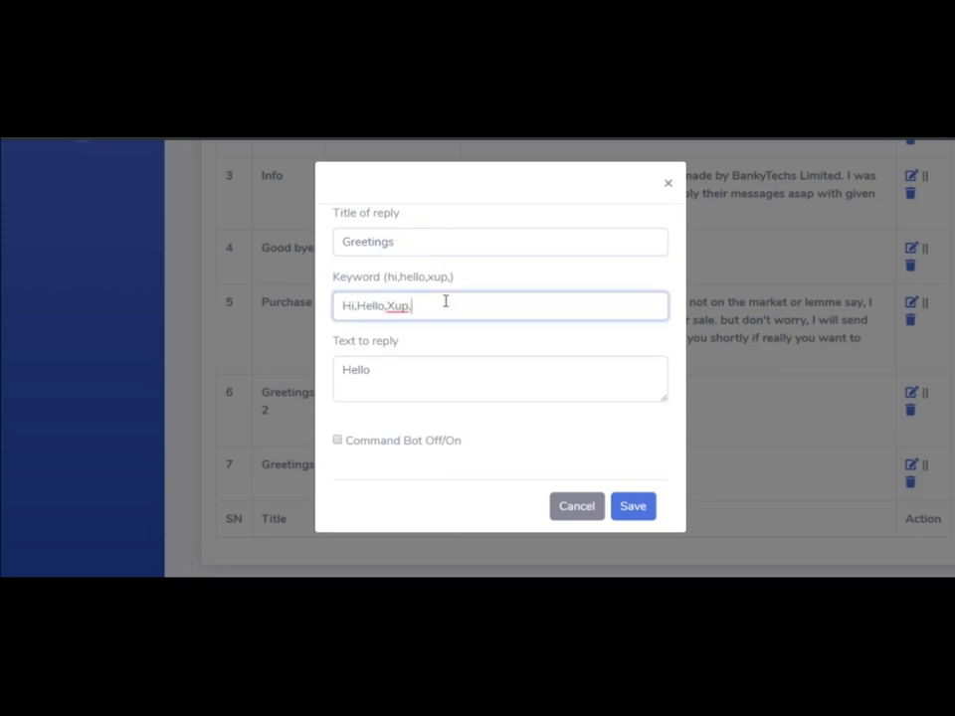
pyautogui.write(',How are you')
pyautogui.press('BackSpace')
pyautogui.press('BackSpace')
pyautogui.press('BackSpace')
pyautogui.write(',How ar')
# - Save the Greetings rule, confirm the alert, and tick Command Bot
pyautogui.click(635, 505)
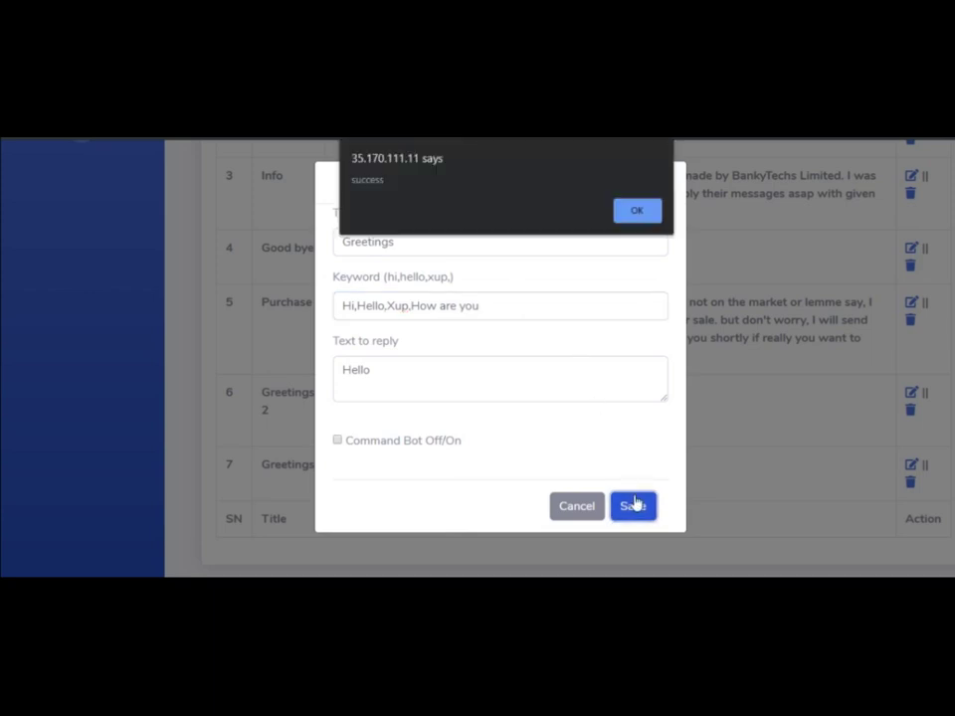
pyautogui.click(636, 209)
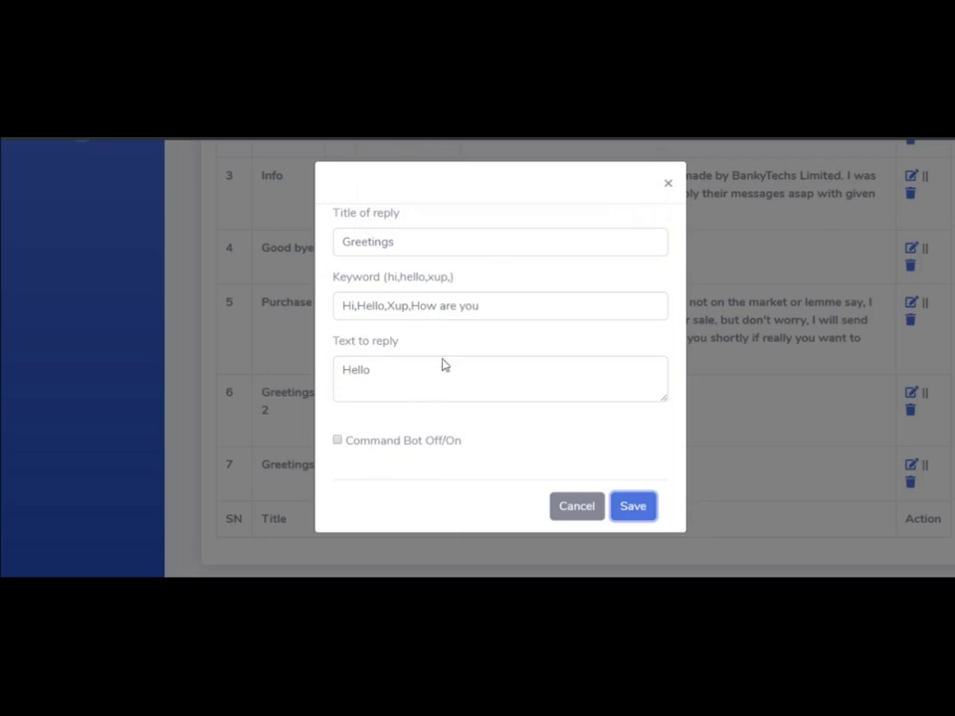
pyautogui.click(496, 307)
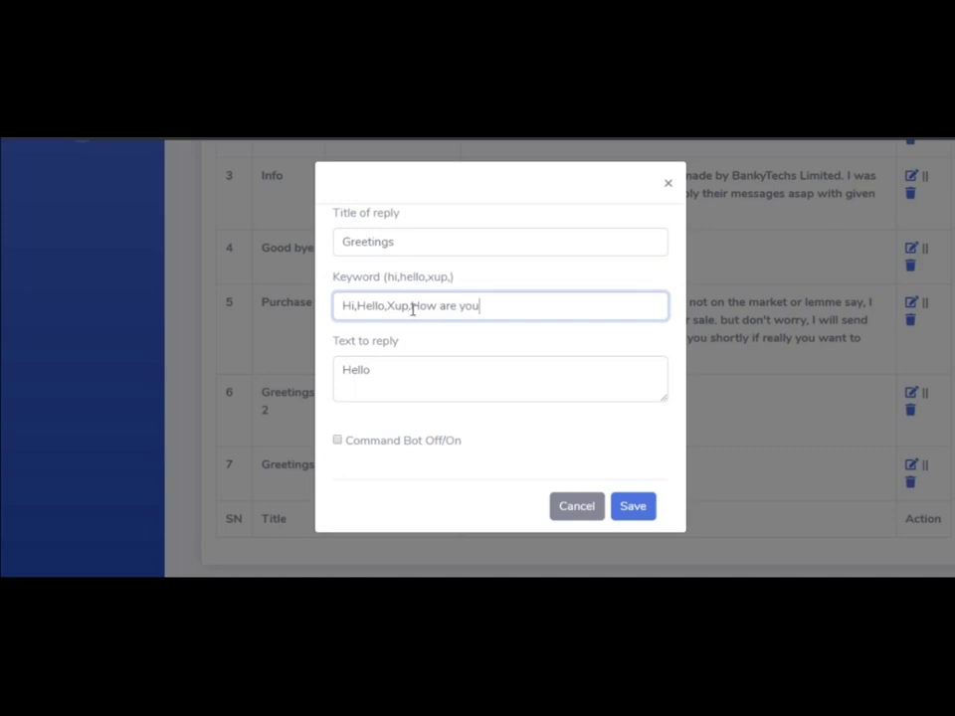
pyautogui.click(336, 441)
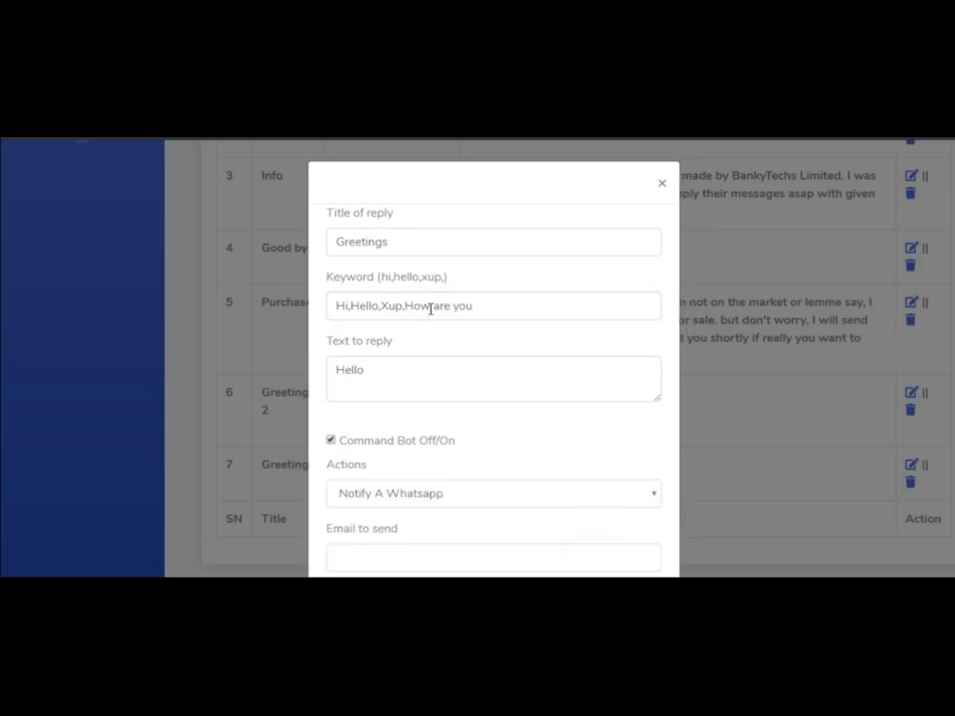
# - Remove 'How are you' from the keywords, untick Command Bot, and save the rule
pyautogui.moveTo(403, 309); pyautogui.dragTo(478, 307)
pyautogui.press('BackSpace')
pyautogui.scroll(-2, 668, 352)
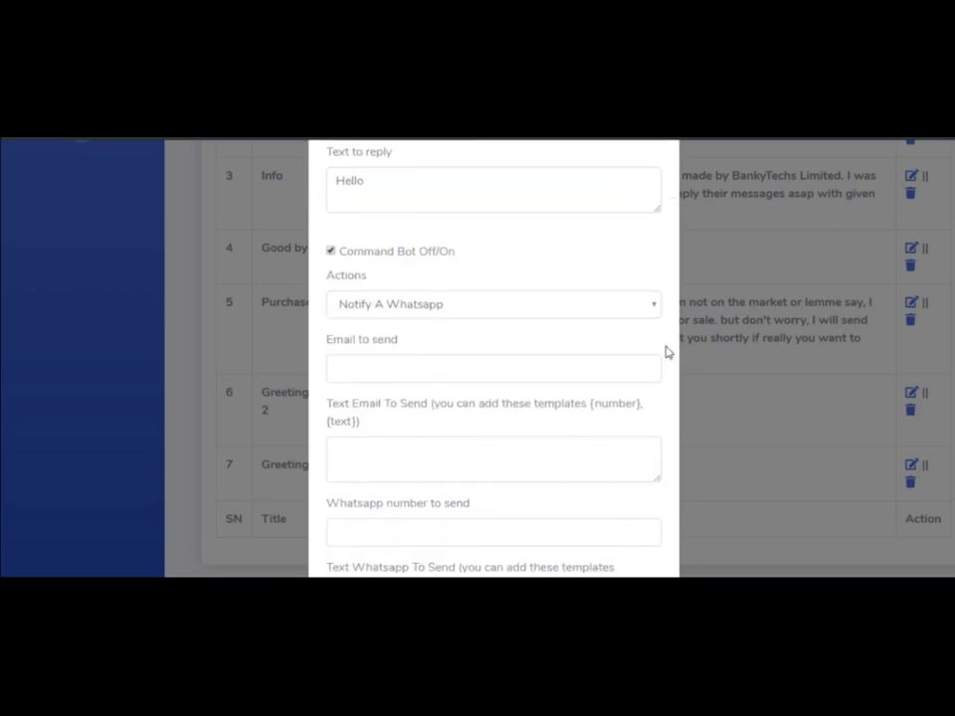
pyautogui.click(332, 254)
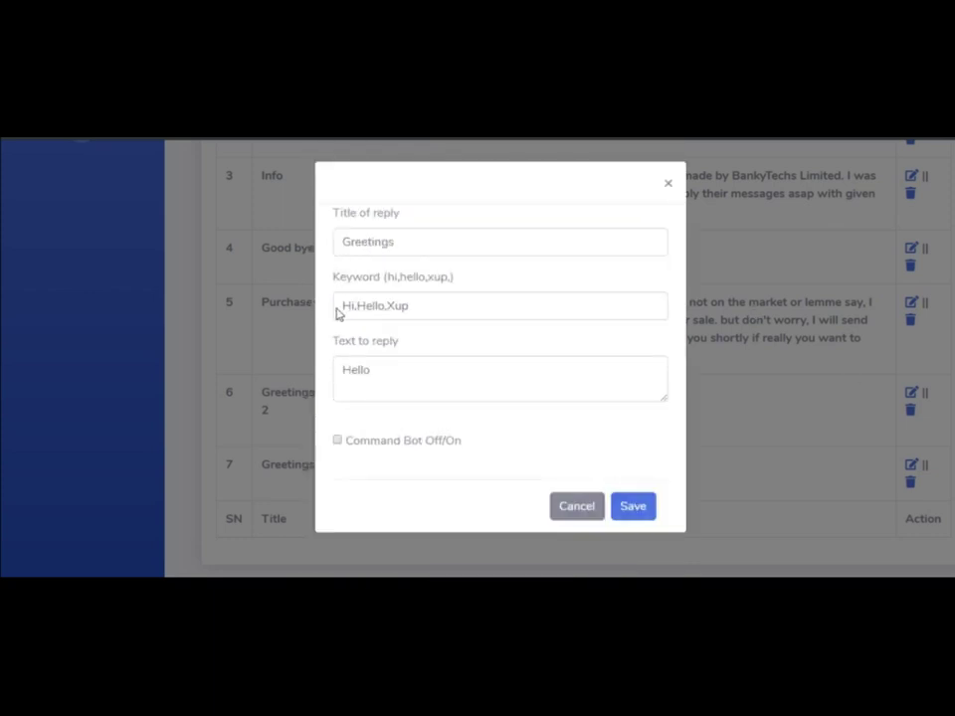
pyautogui.click(637, 508)
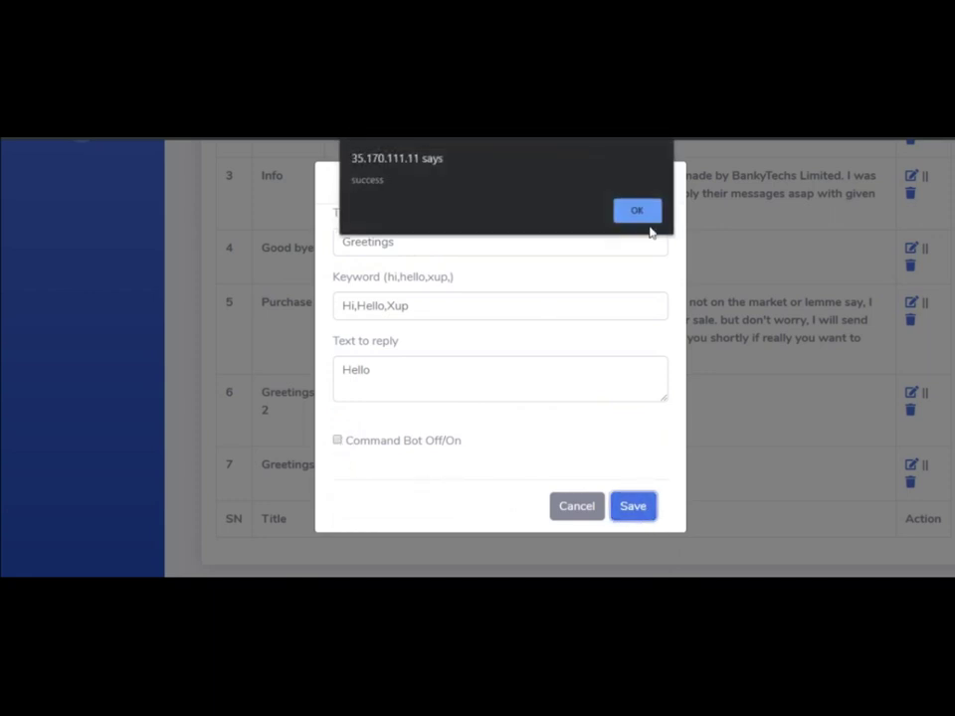
pyautogui.click(637, 210)
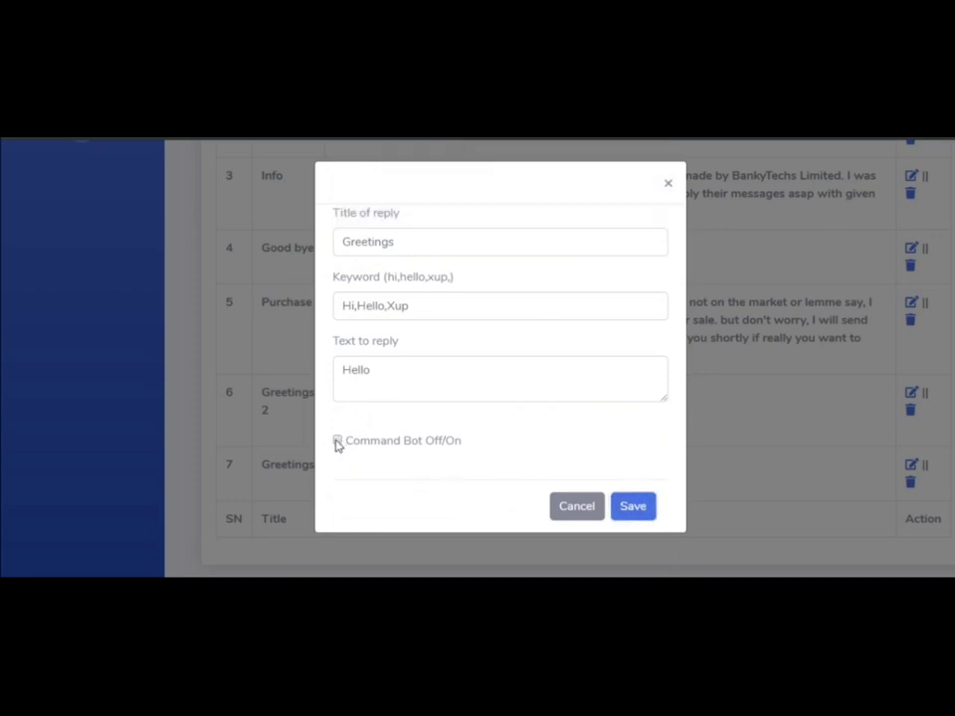
# - Turn on Command Bot and set the action to Notify A Email
pyautogui.click(338, 442)
pyautogui.scroll(-2, 750, 343)
pyautogui.scroll(-2, 687, 377)
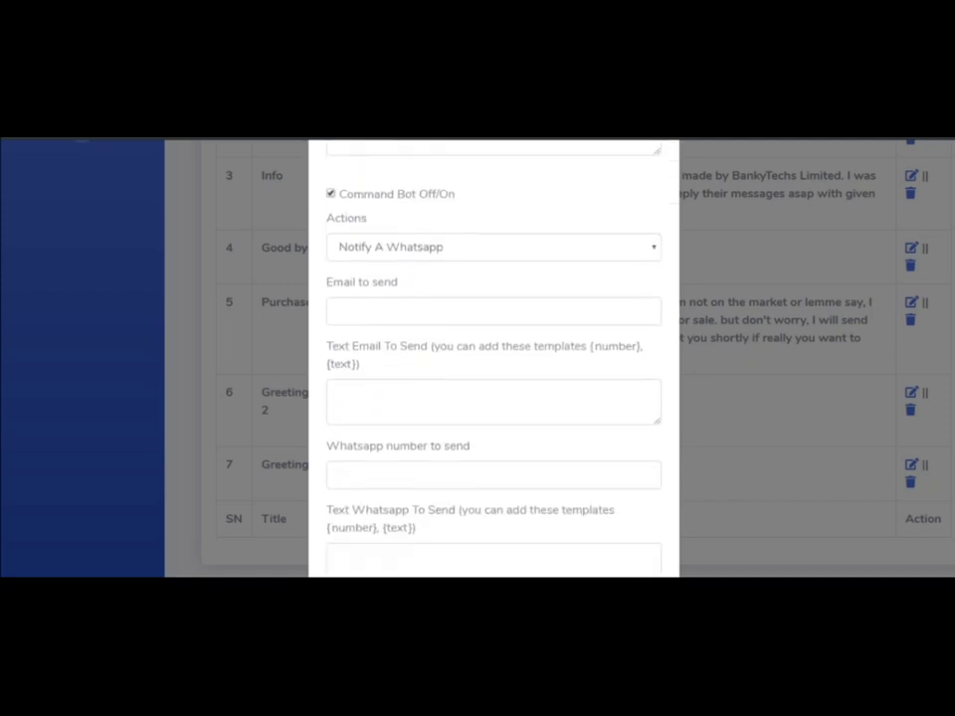
pyautogui.click(454, 228)
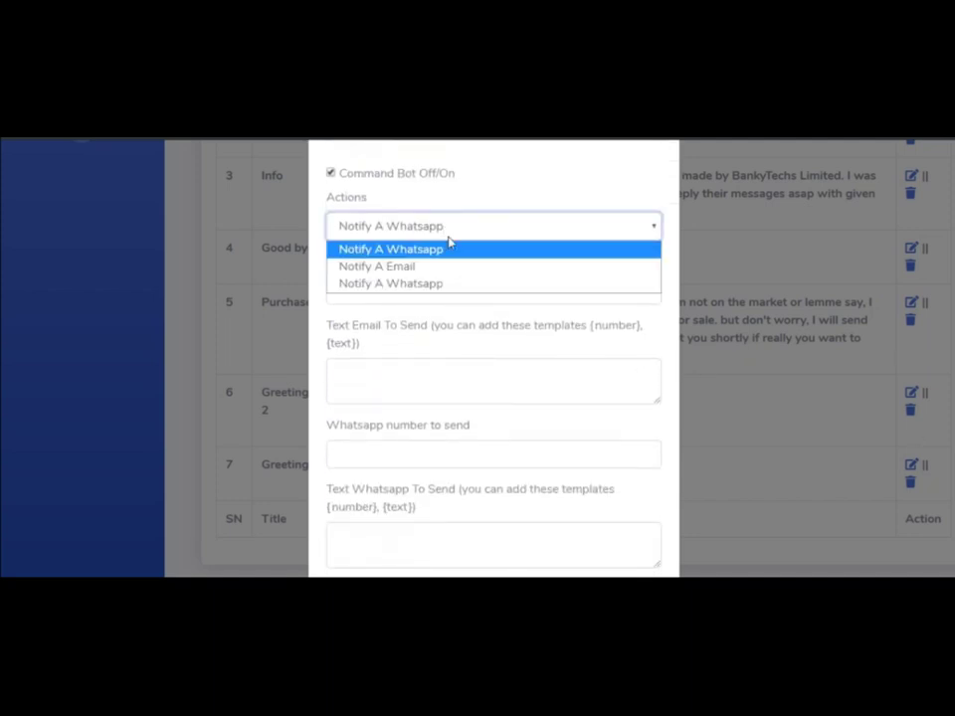
pyautogui.click(416, 270)
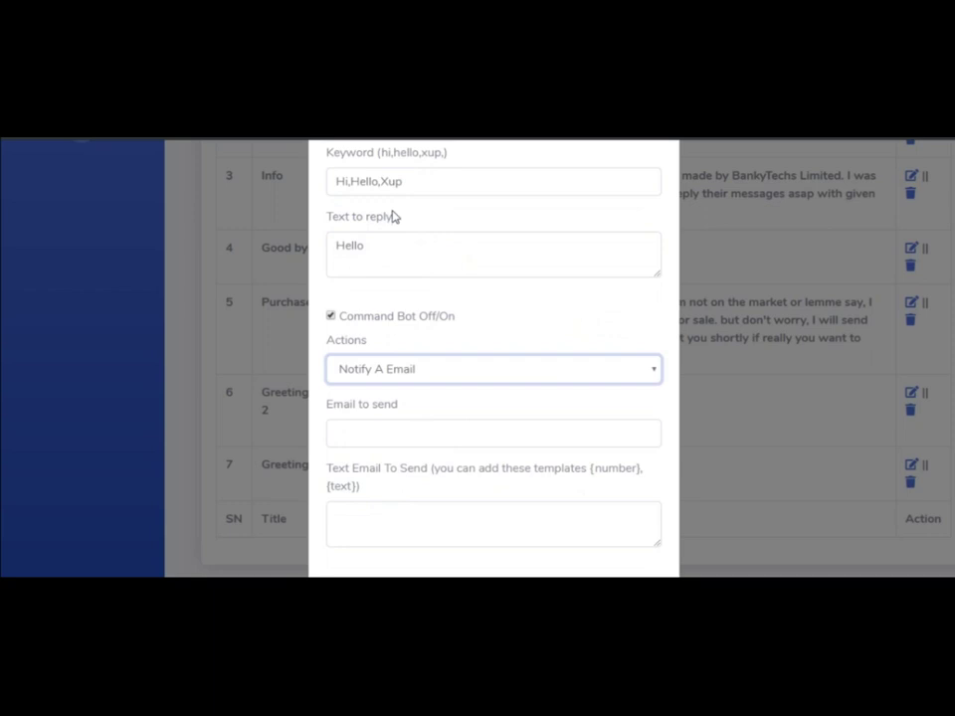
# - Overwrite the keywords, then undo to restore Hi,Hello,Xup
pyautogui.click(420, 180)
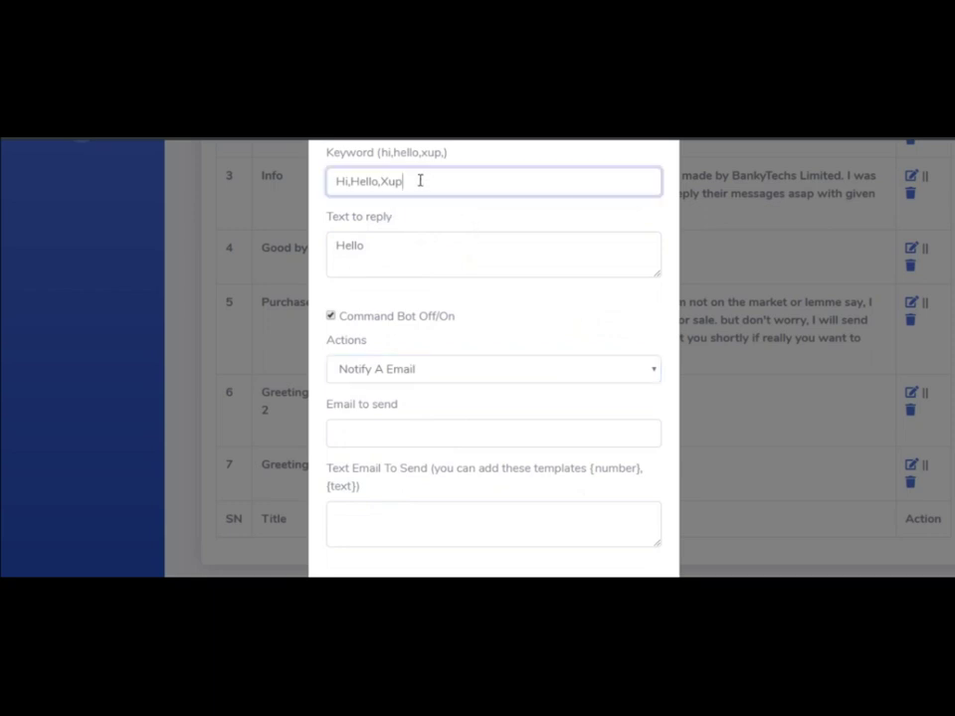
pyautogui.hotkey('ctrl', 'a')
pyautogui.write('Buy my pr')
pyautogui.hotkey('ctrl', 'z')
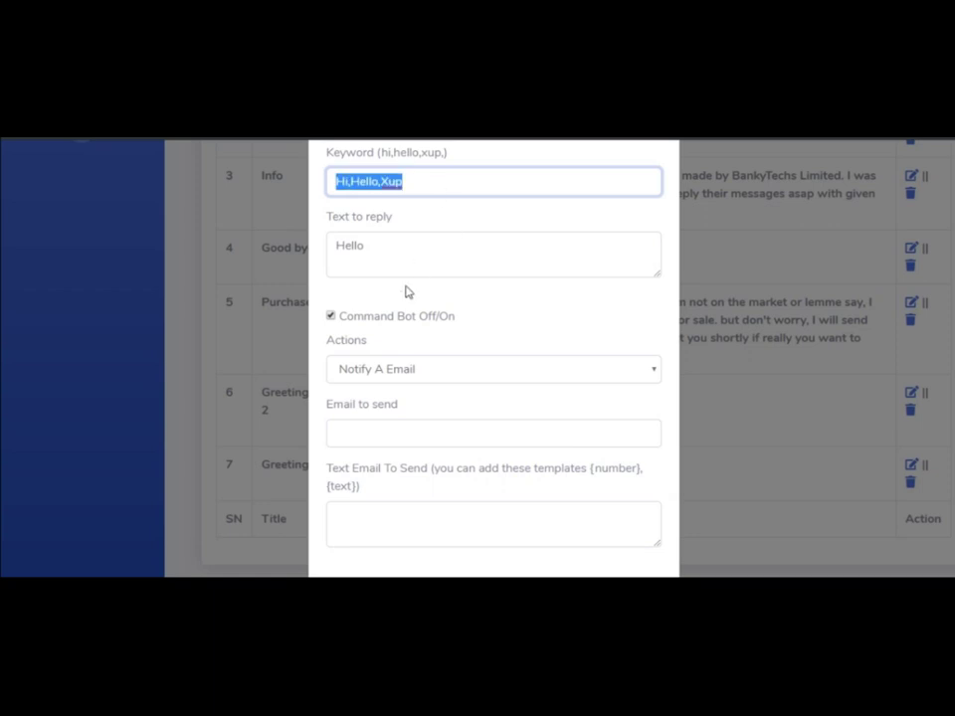
pyautogui.click(451, 302)
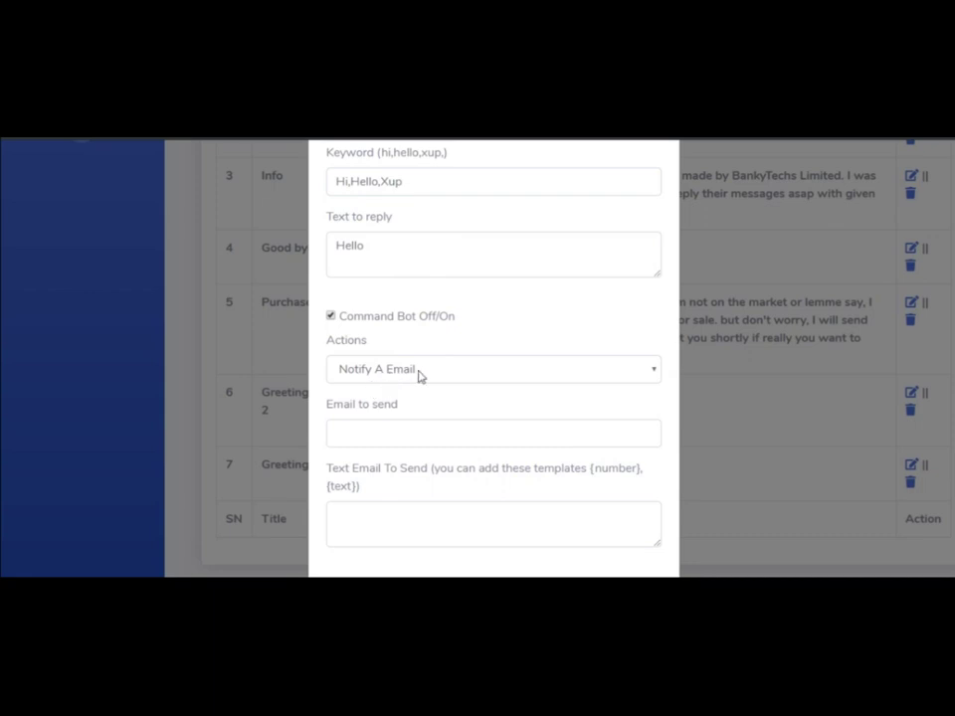
pyautogui.click(456, 373)
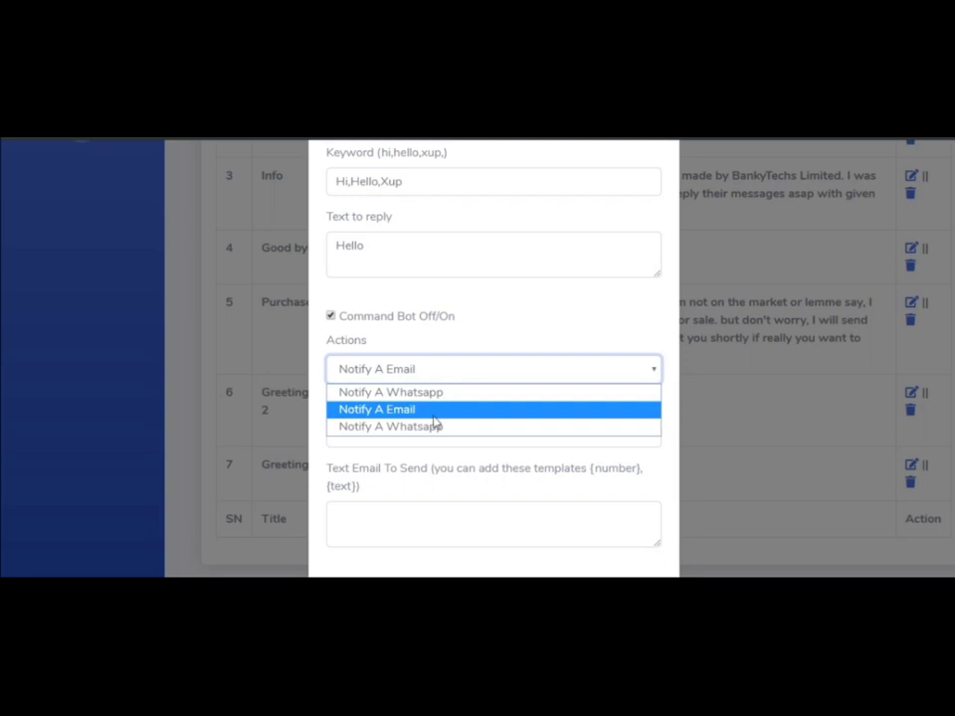
# - Choose Notify A Email and fill Email to send with the suggested notification address
pyautogui.click(435, 410)
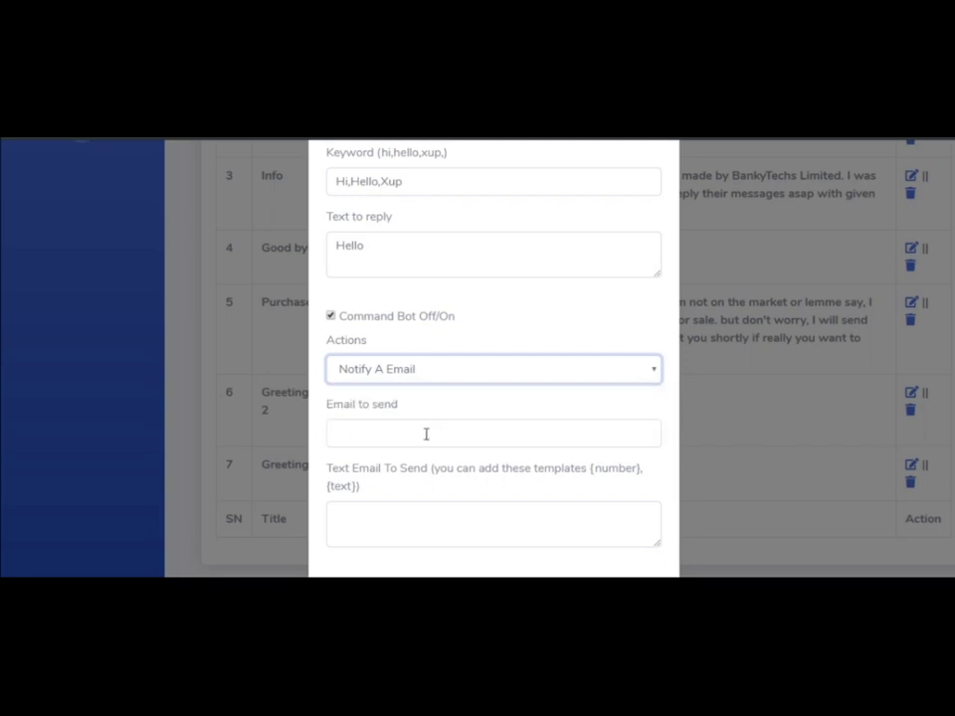
pyautogui.click(426, 435)
pyautogui.write('mrba')
pyautogui.press('BackSpace')
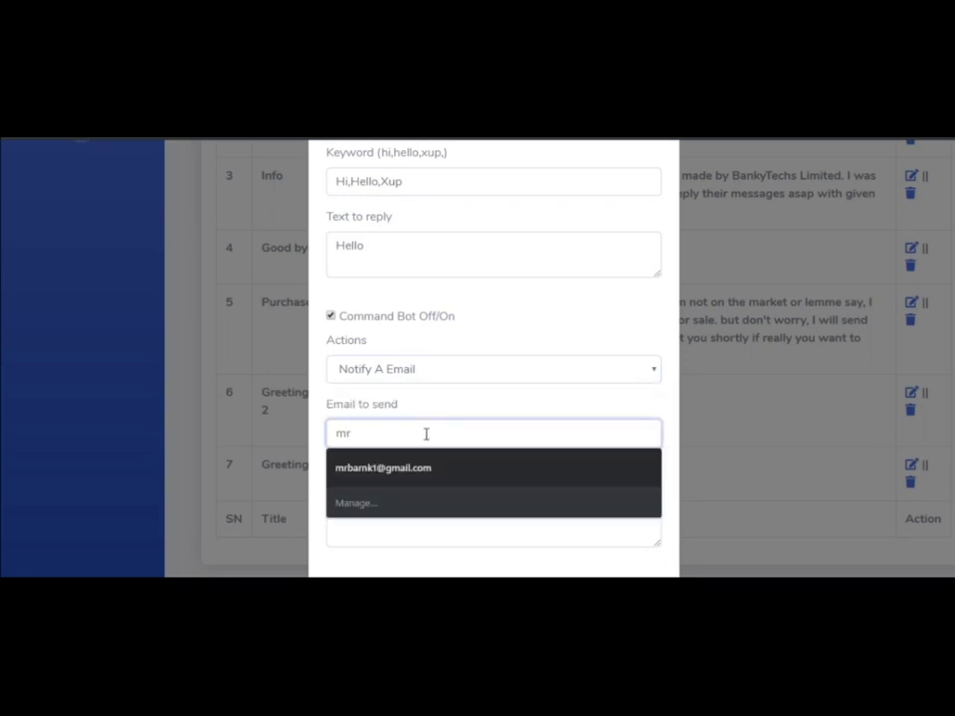
pyautogui.press('Down')
pyautogui.press('Return')
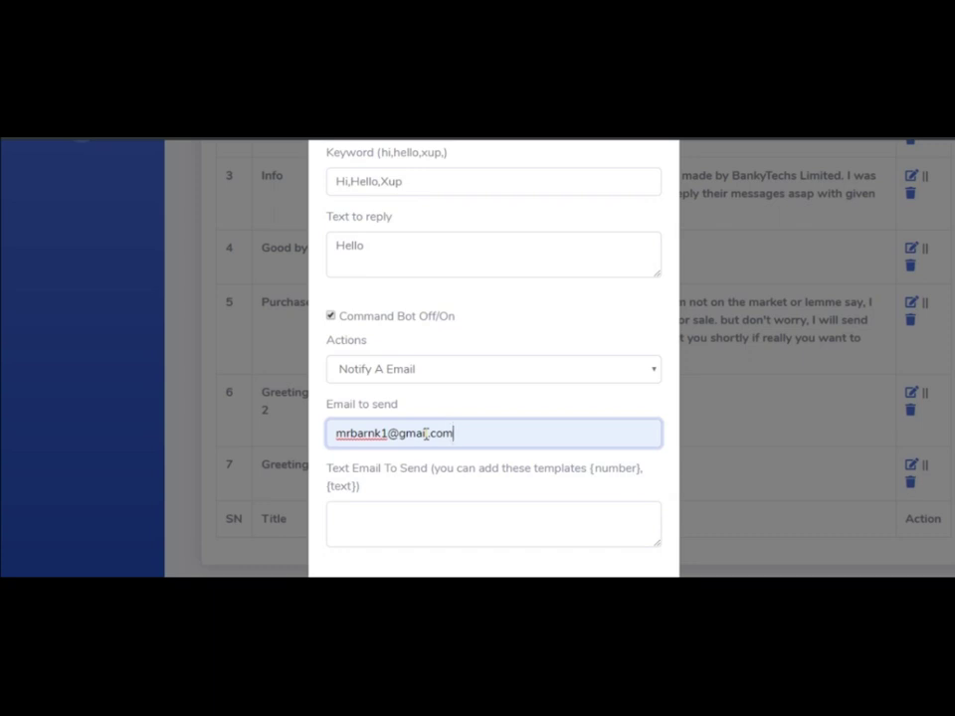
# - Draft an email text template with number and message placeholders, then clear it
pyautogui.press('Tab')
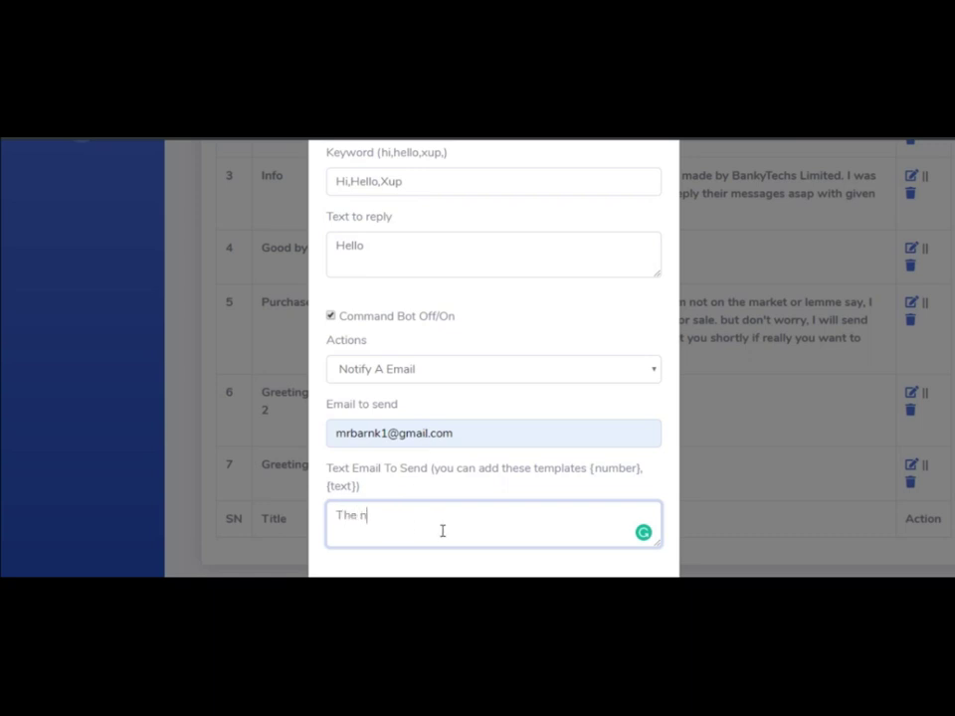
pyautogui.write('The {{number[{ s')
pyautogui.press('BackSpace')
pyautogui.press('BackSpace')
pyautogui.press('BackSpace')
pyautogui.write('}} send this ')
pyautogui.write('m')
pyautogui.write('mes')
pyautogui.write('{mmessage')
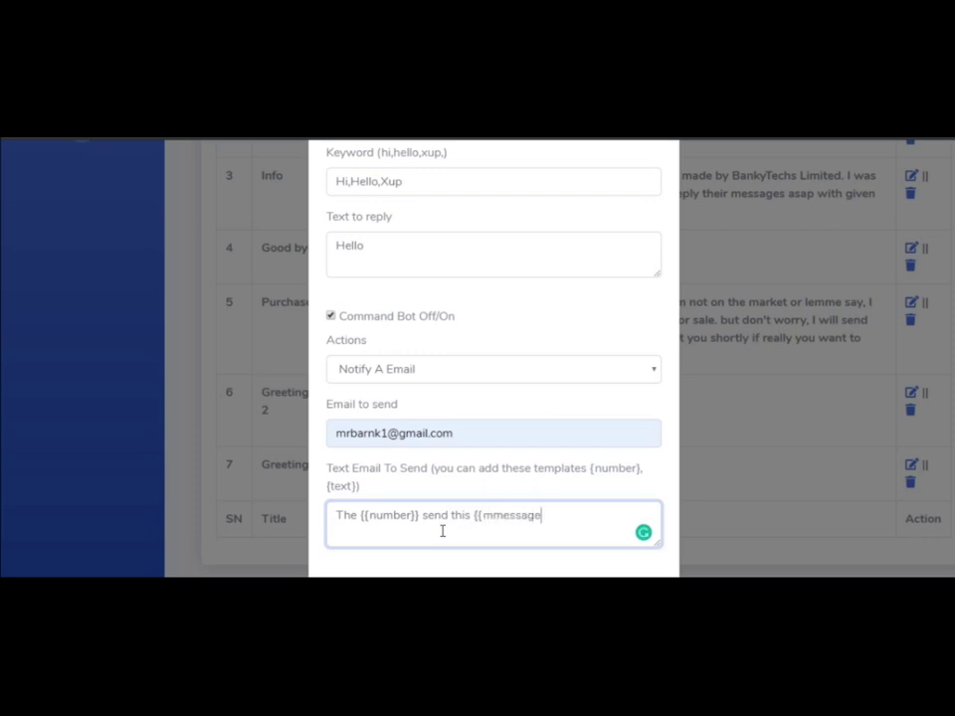
pyautogui.write('}}')
pyautogui.press('Left')
pyautogui.press('Left')
pyautogui.press('Left')
pyautogui.press('BackSpace')
pyautogui.doubleClick(508, 515)
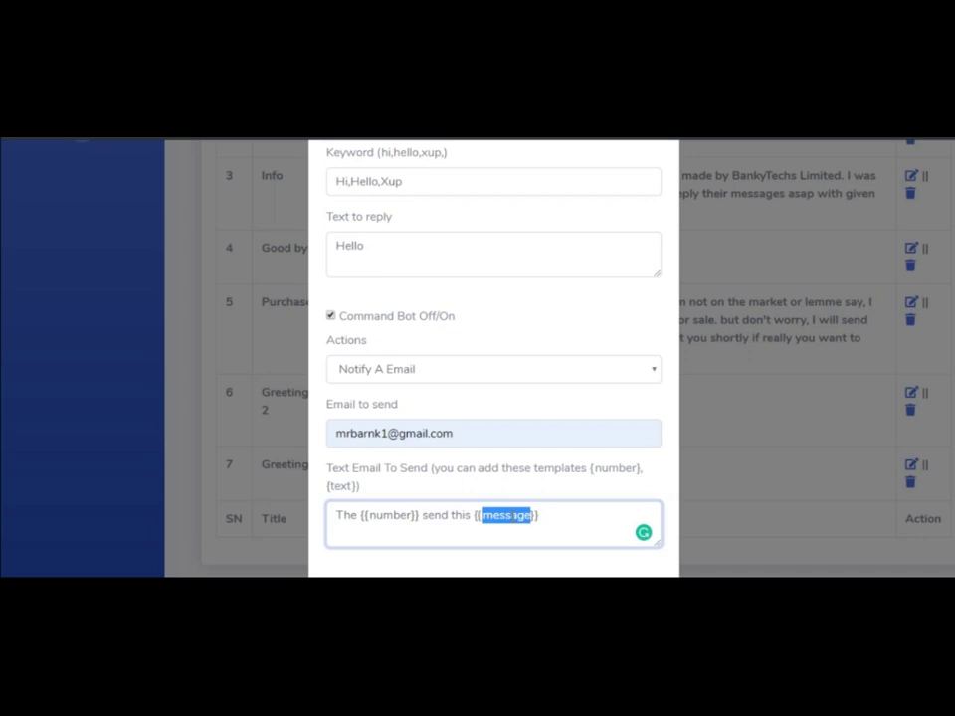
pyautogui.write('text')
pyautogui.click(541, 516)
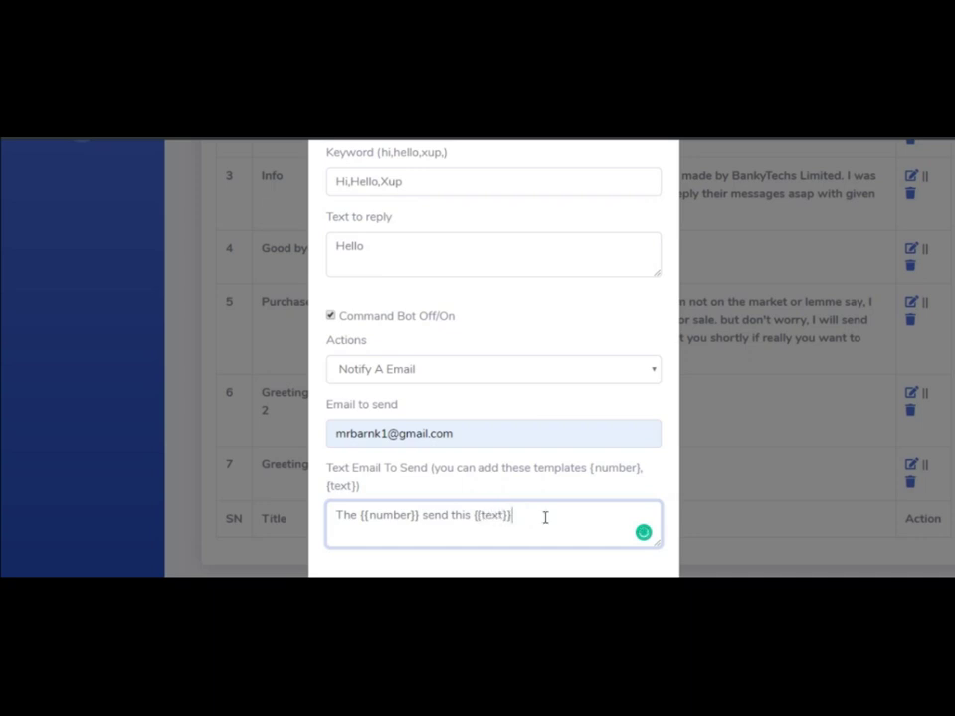
pyautogui.hotkey('ctrl', 'a')
pyautogui.press('BackSpace')
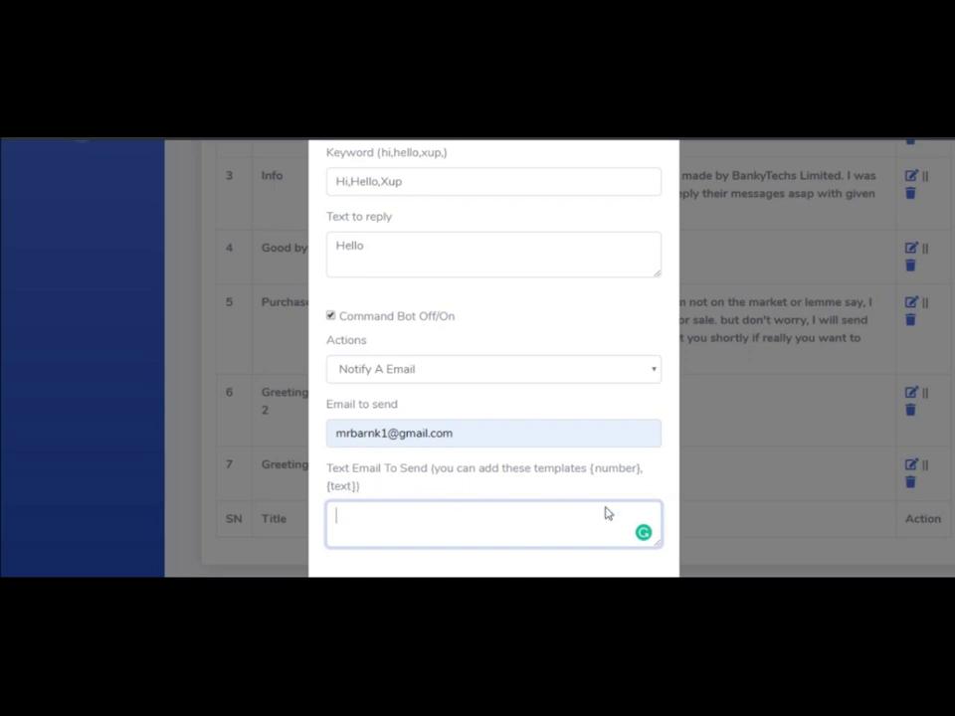
# - Switch the rule's action to Notify A Whatsapp
pyautogui.click(418, 373)
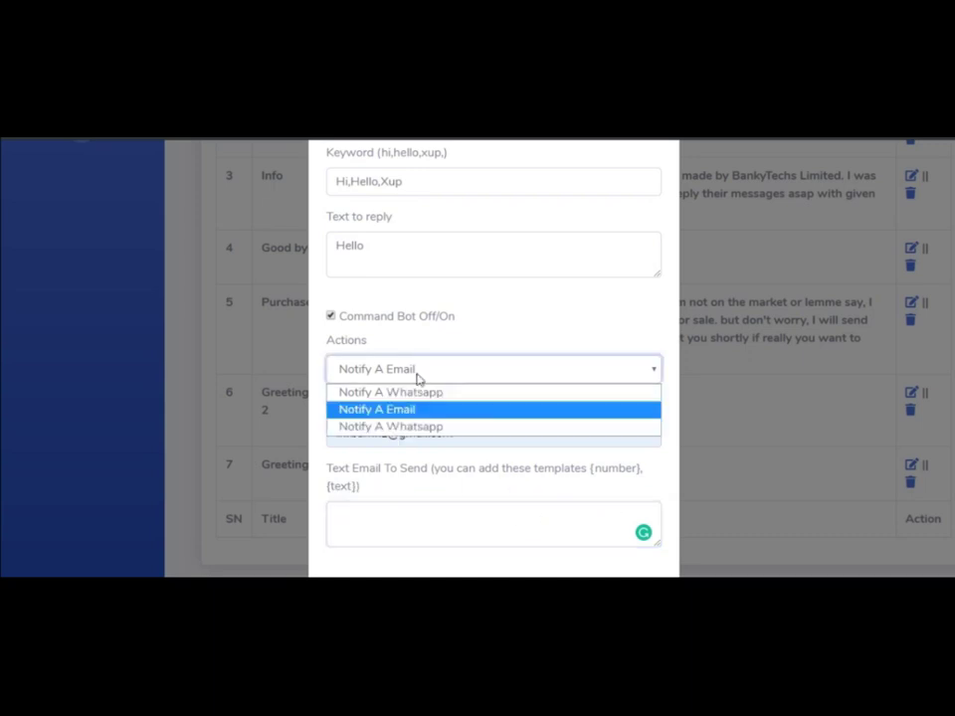
pyautogui.click(376, 394)
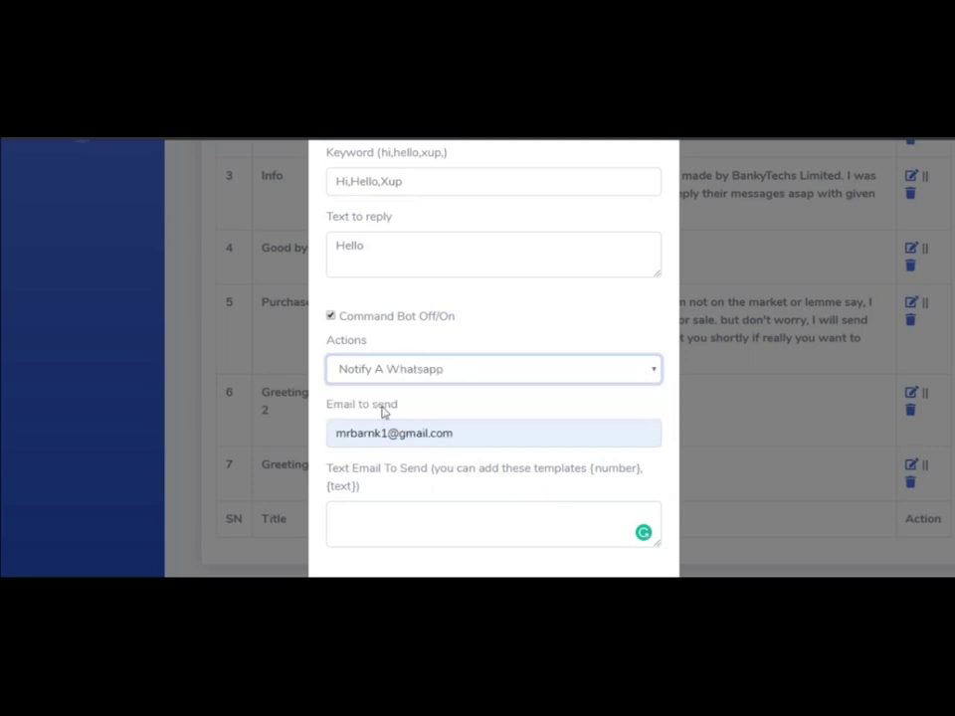
pyautogui.click(456, 377)
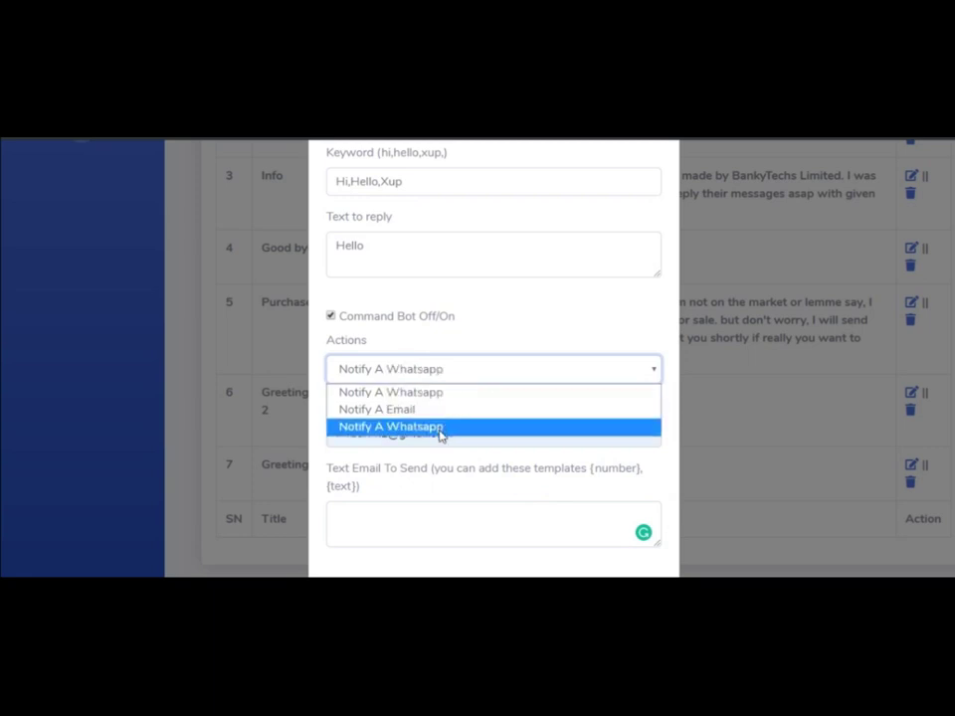
pyautogui.click(439, 428)
# - Enter the WhatsApp number to notify and close the reply editor
pyautogui.click(383, 431)
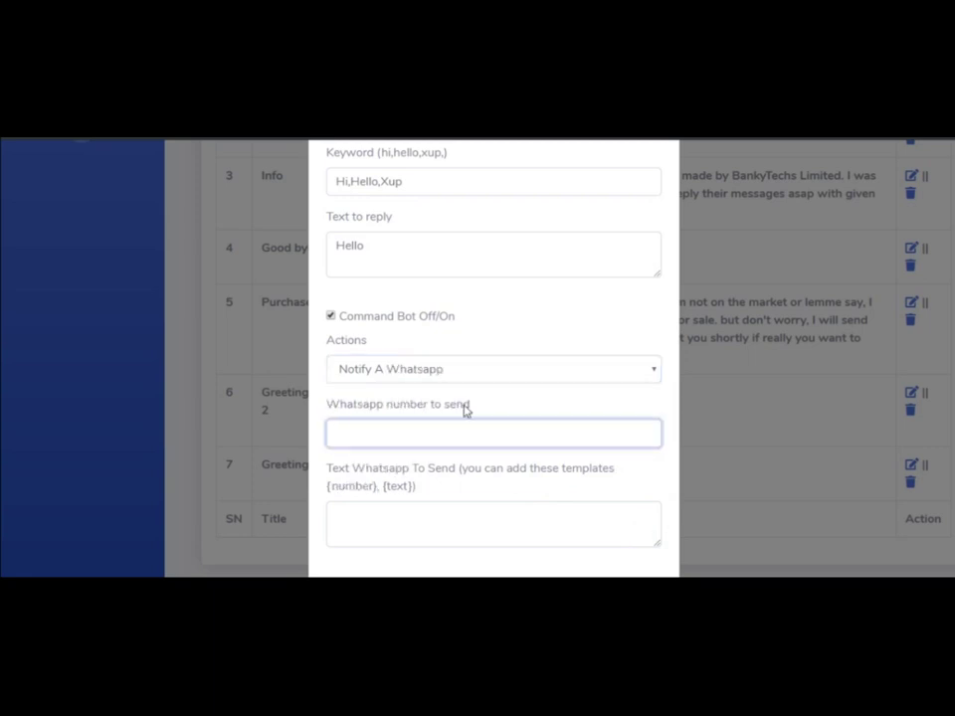
pyautogui.write('2349002')
pyautogui.click(481, 527)
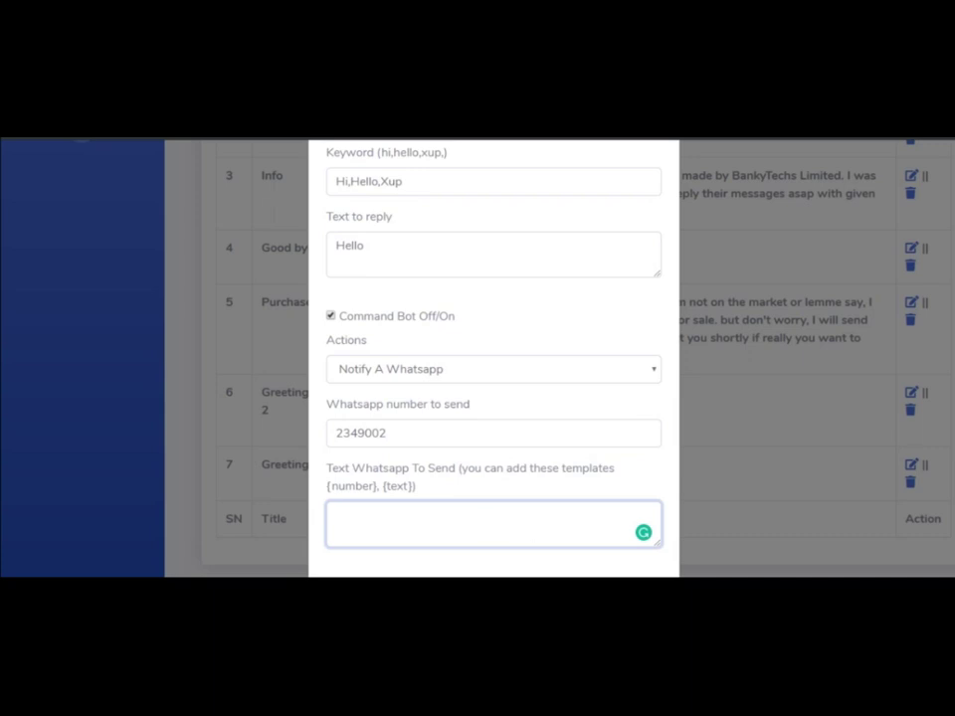
pyautogui.click(924, 315)
pyautogui.scroll(5, 911, 298)
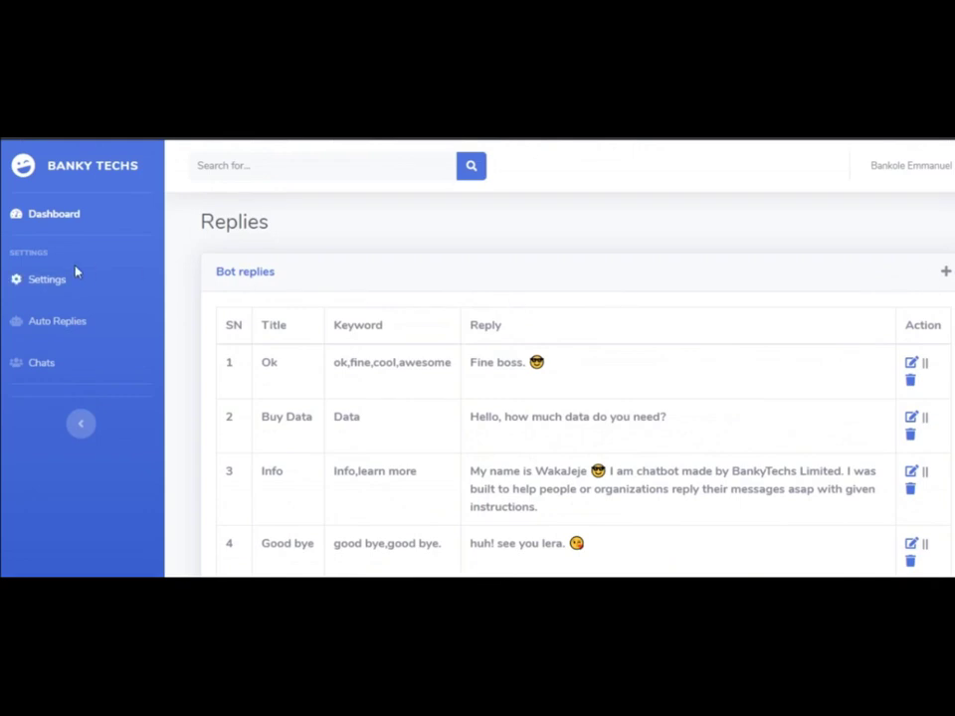
# - Open the Users page and scroll through its Contacts list
pyautogui.click(62, 365)
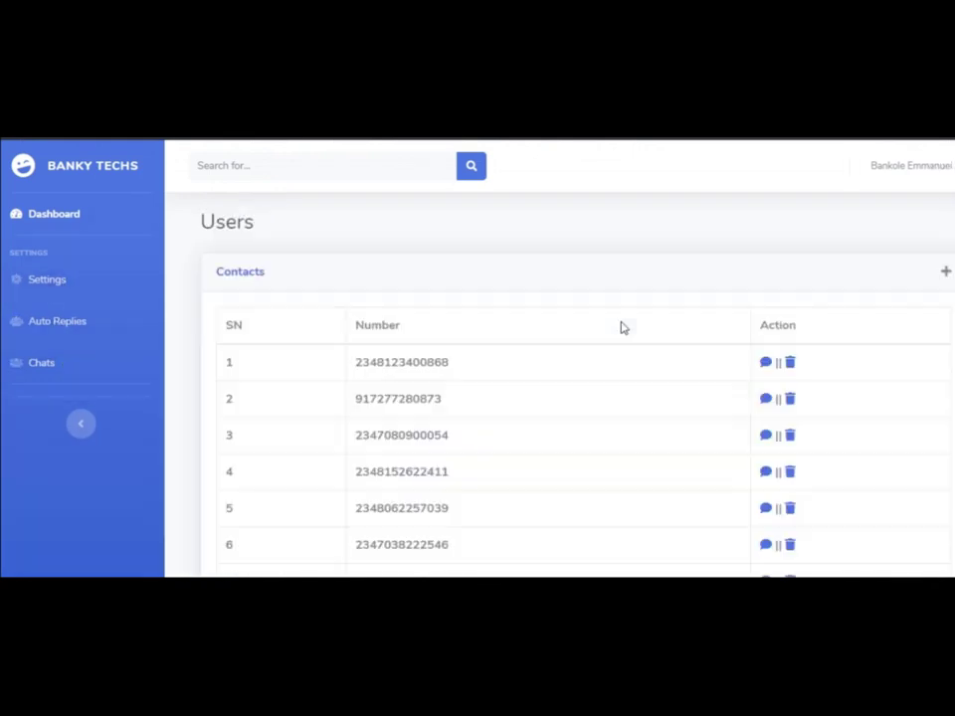
pyautogui.scroll(-4, 558, 359)
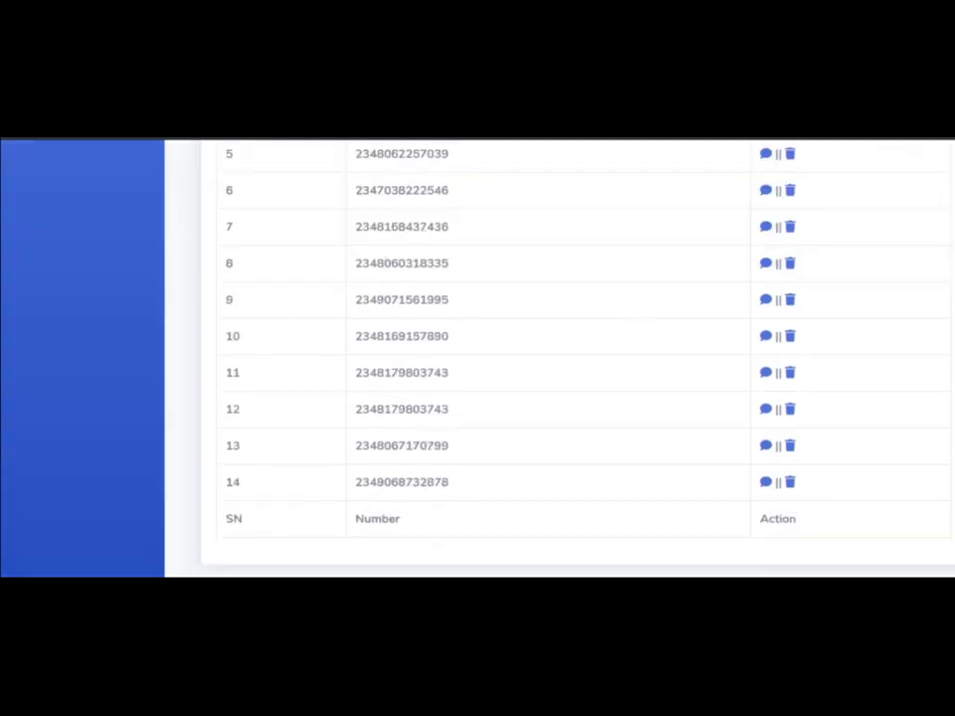
pyautogui.scroll(4, 557, 358)
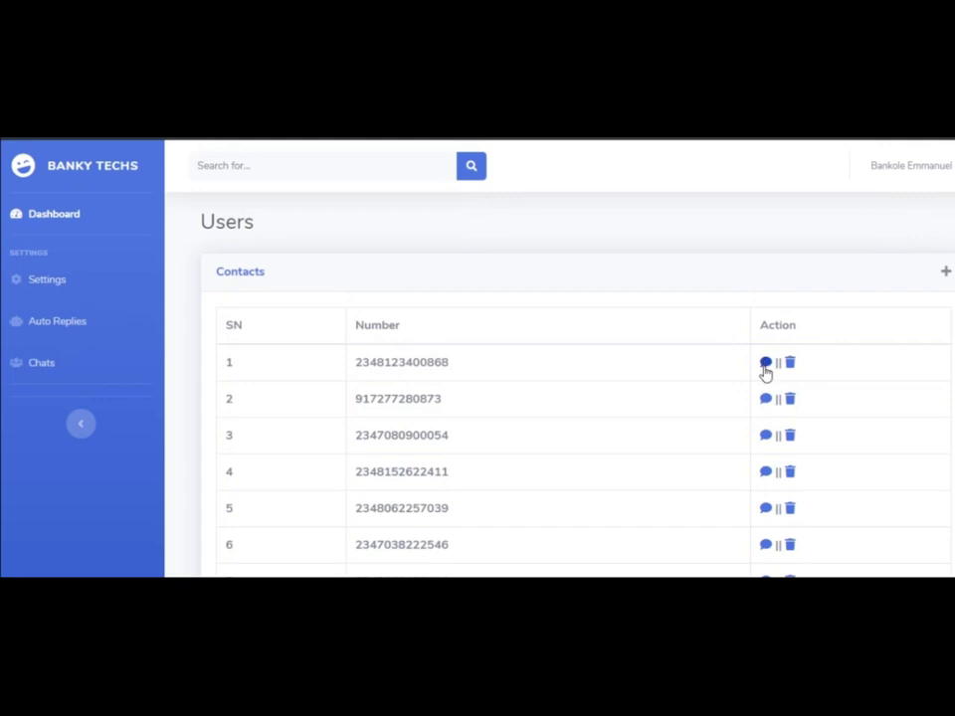
# - Open and close the add form, visit Chats, then return to Contacts and scroll down
pyautogui.click(946, 274)
pyautogui.click(864, 274)
pyautogui.click(766, 364)
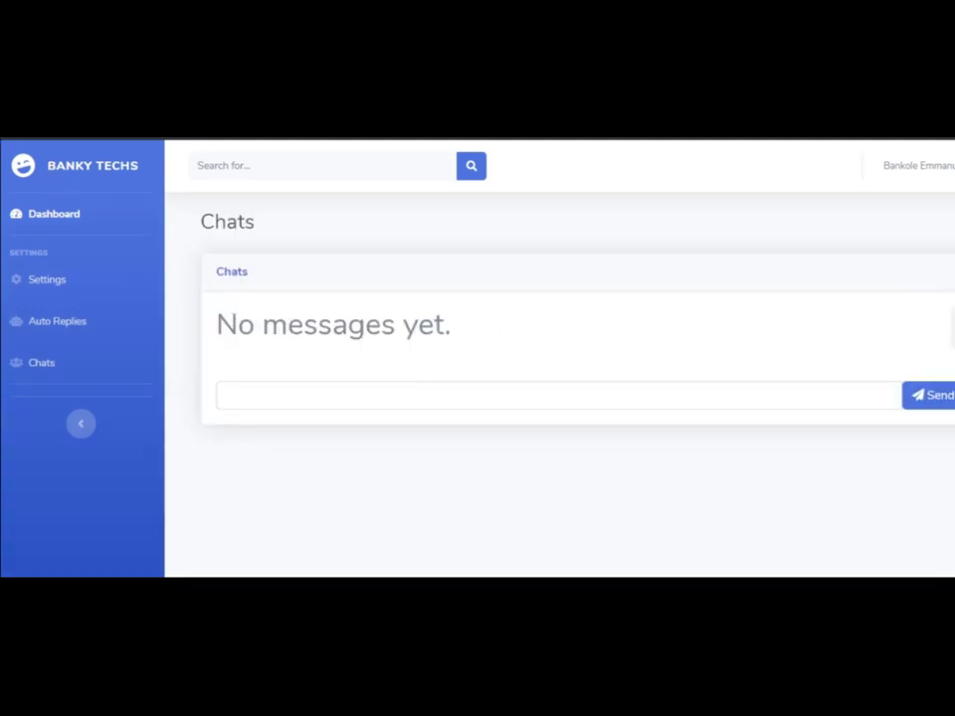
pyautogui.hotkey('alt', 'Left')
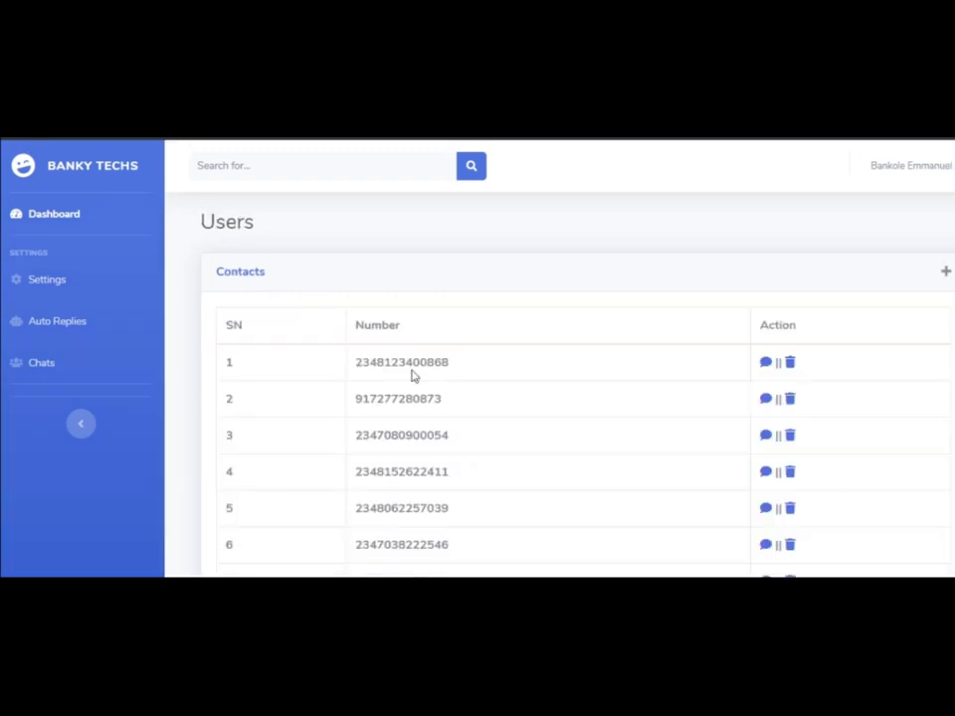
pyautogui.scroll(-5, 675, 499)
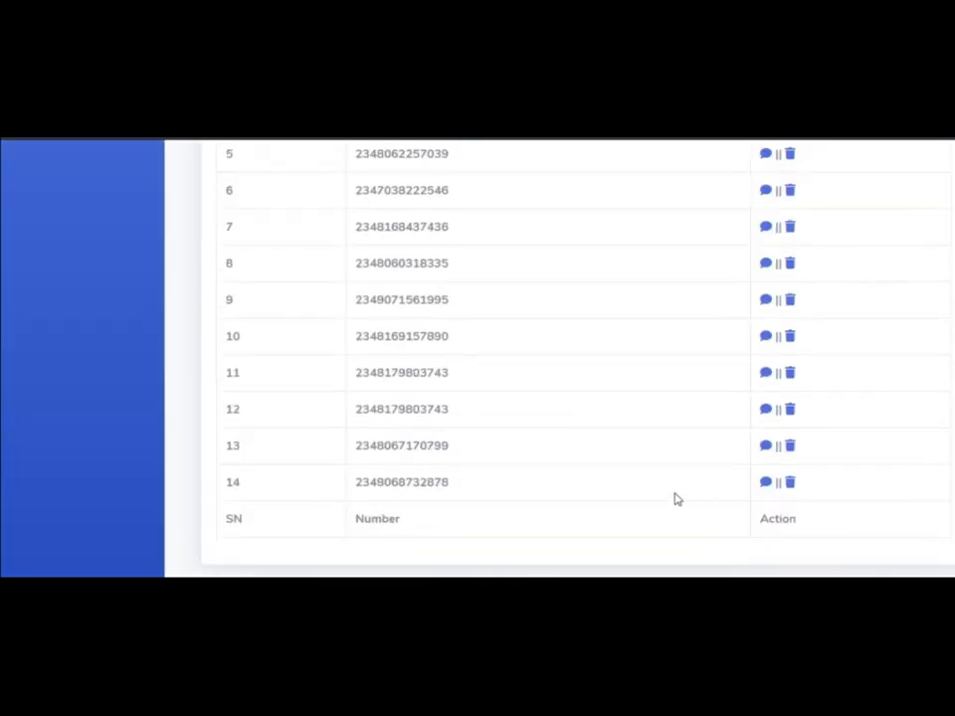
# - Open contact 12's chat and review the bot's WakaJeje introduction reply to 'Info'
pyautogui.click(766, 411)
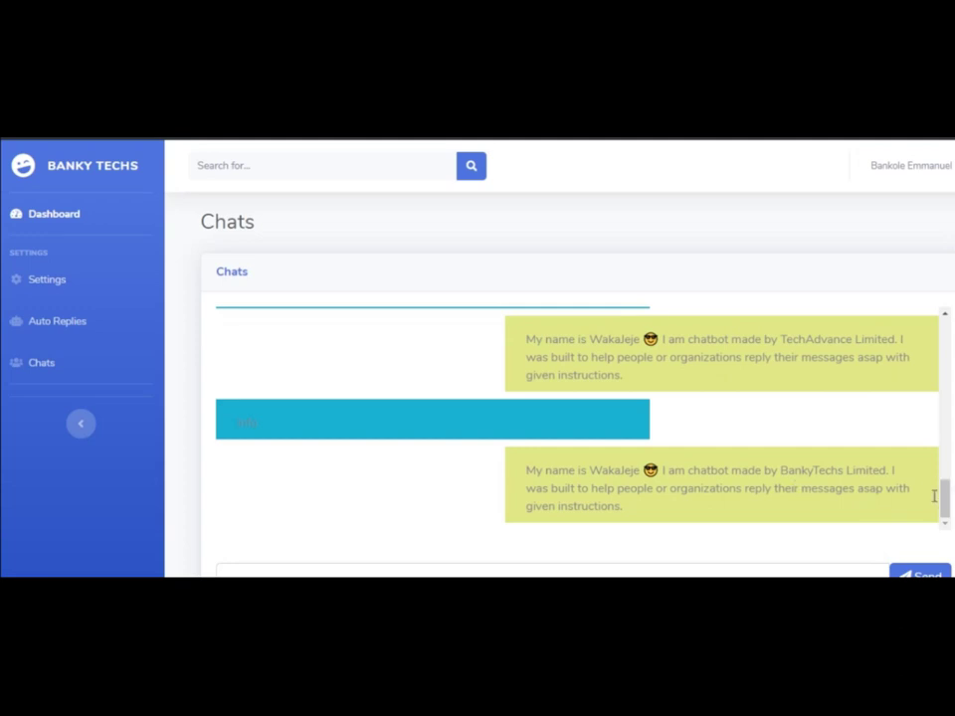
pyautogui.moveTo(627, 507); pyautogui.dragTo(532, 485)
pyautogui.click(459, 455)
pyautogui.moveTo(367, 428); pyautogui.dragTo(235, 418)
pyautogui.click(941, 498)
pyautogui.moveTo(941, 498); pyautogui.dragTo(931, 307)
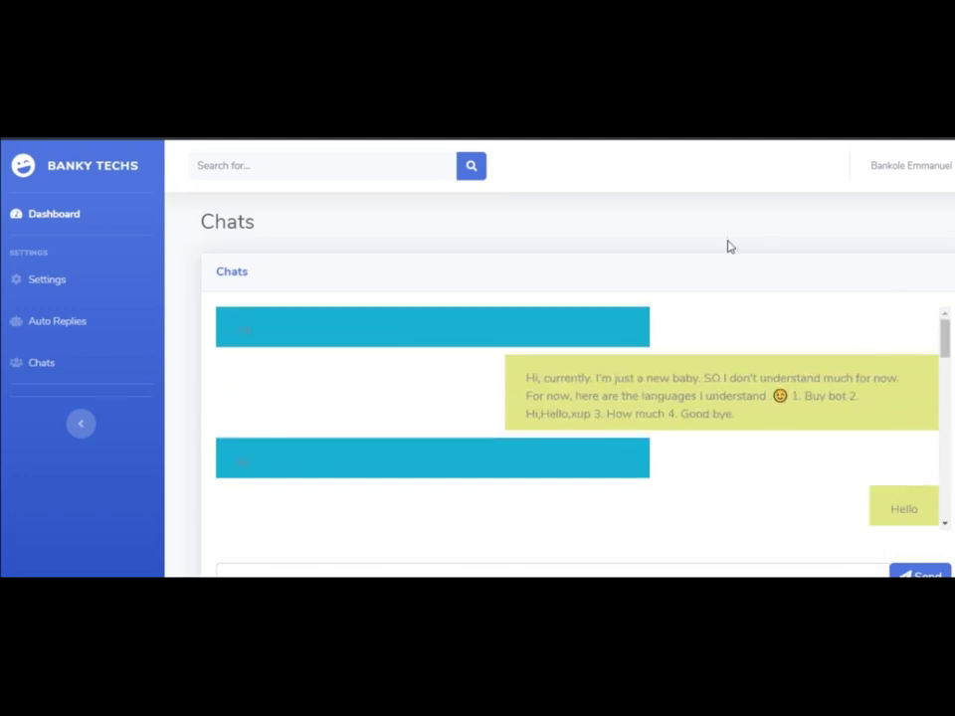
pyautogui.tripleClick(226, 251)
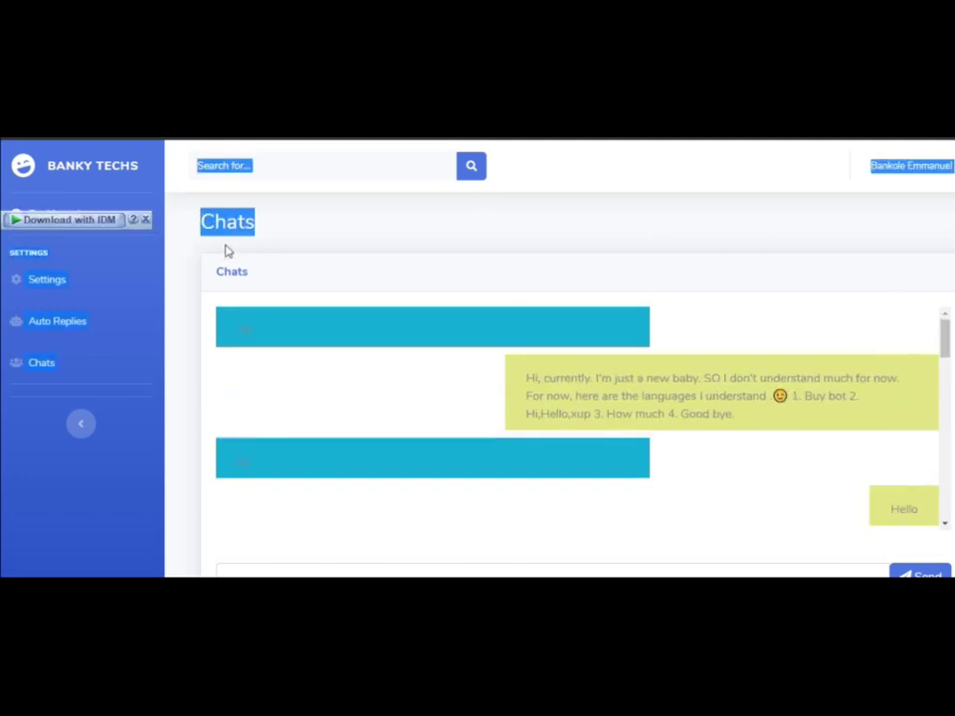
pyautogui.click(275, 247)
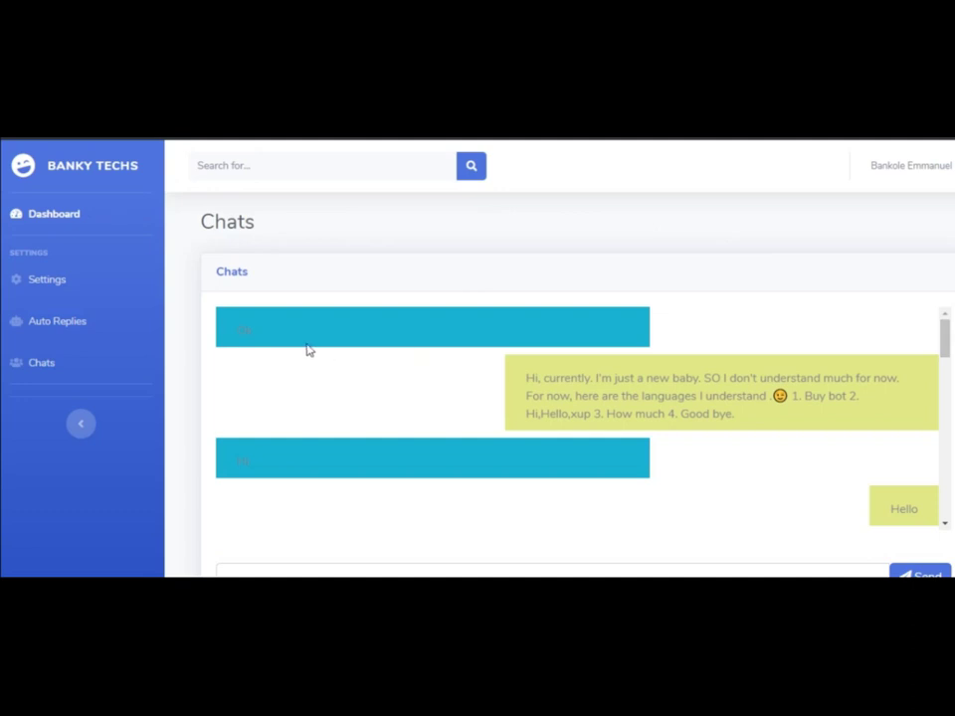